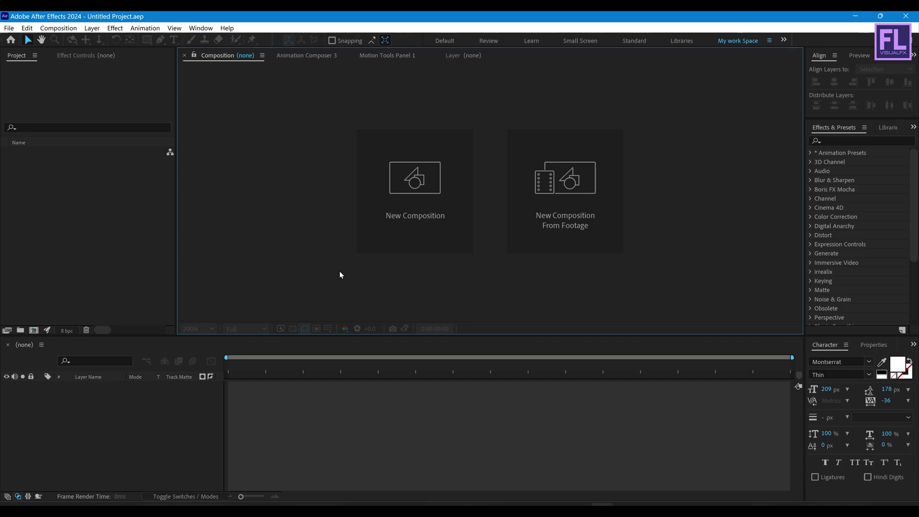
Step: Create a 1920 x 1080, 30 fps, 10-second composition named "Text Animation"
left_click(392, 225)
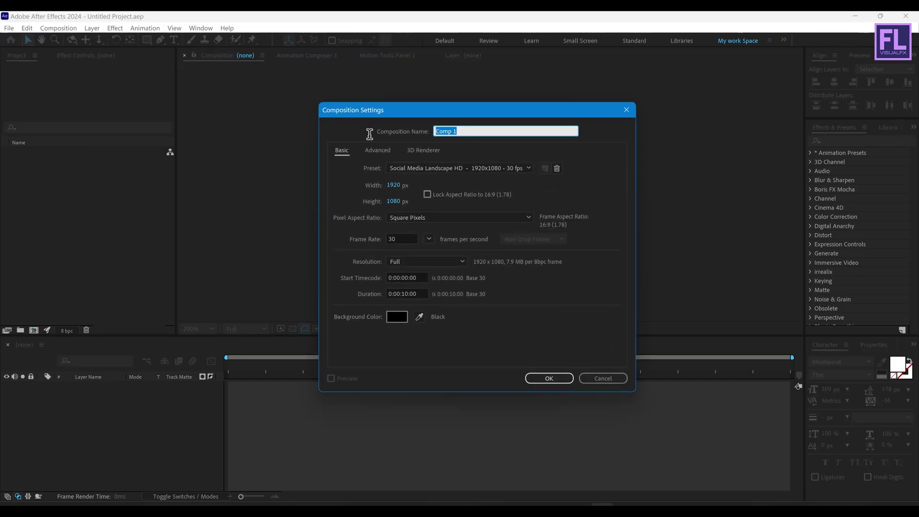
type("Text Animation")
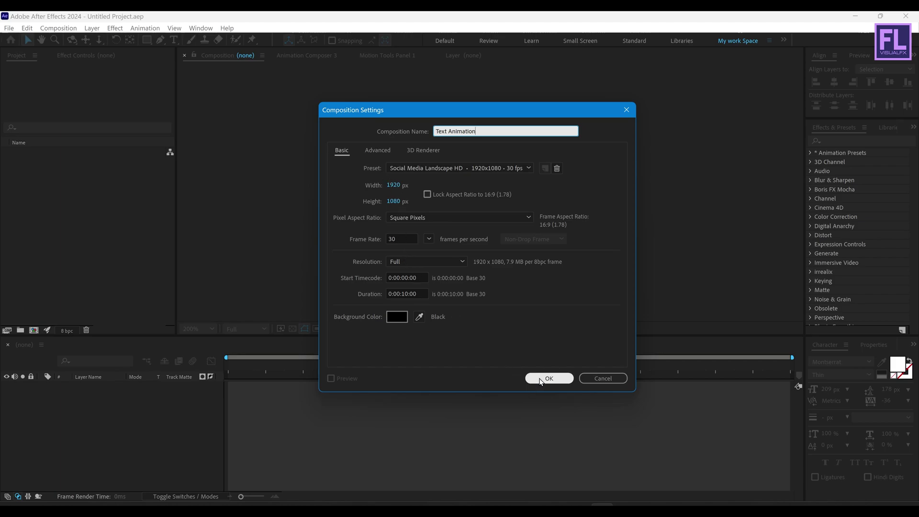
left_click(520, 380)
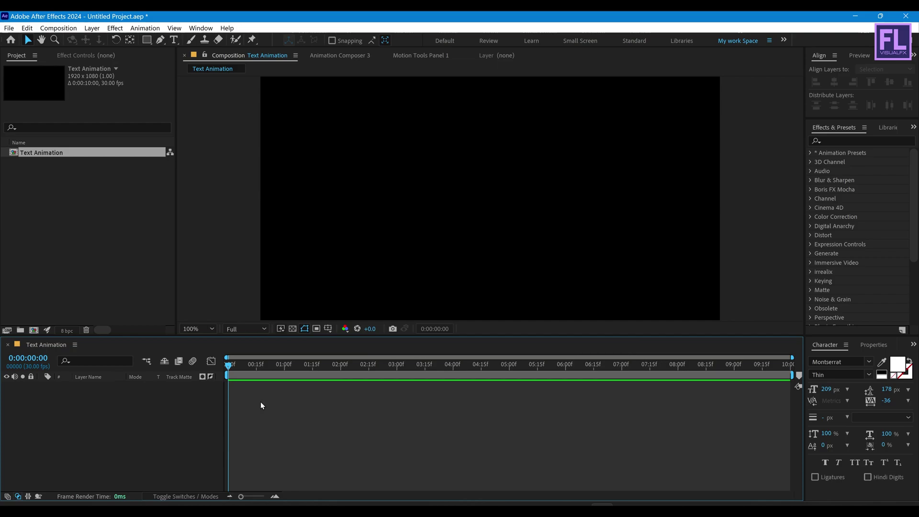
Step: Add a text layer in Montserrat Thin reading "HU" on the first line and "GE" on the second
right_click(42, 405)
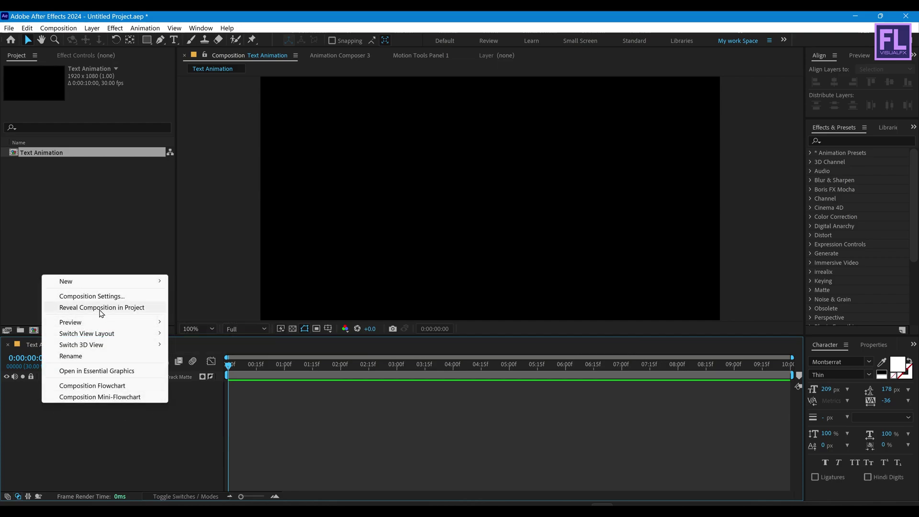
mouse_move(107, 286)
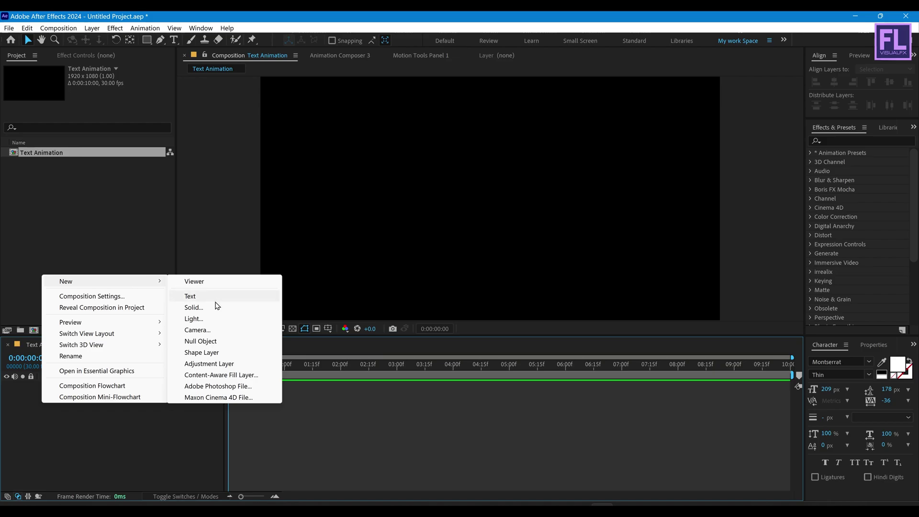
left_click(191, 296)
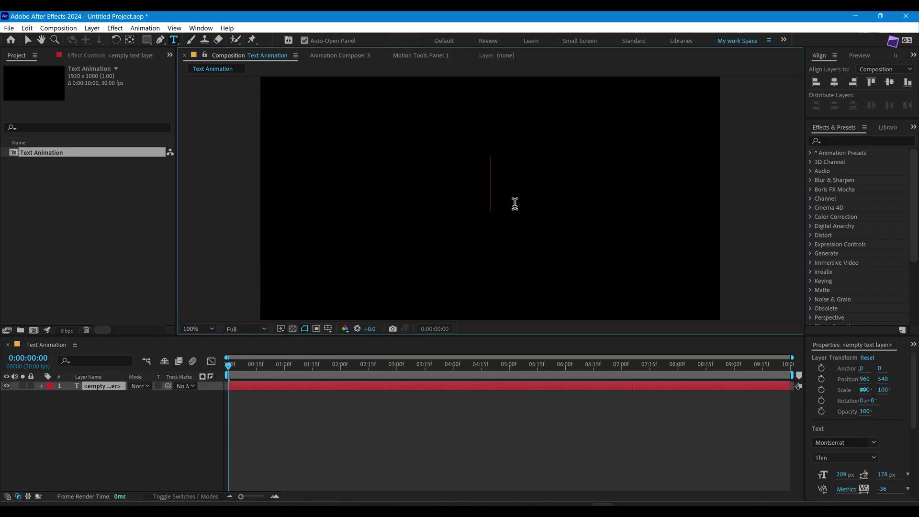
left_click(913, 345)
left_click(841, 357)
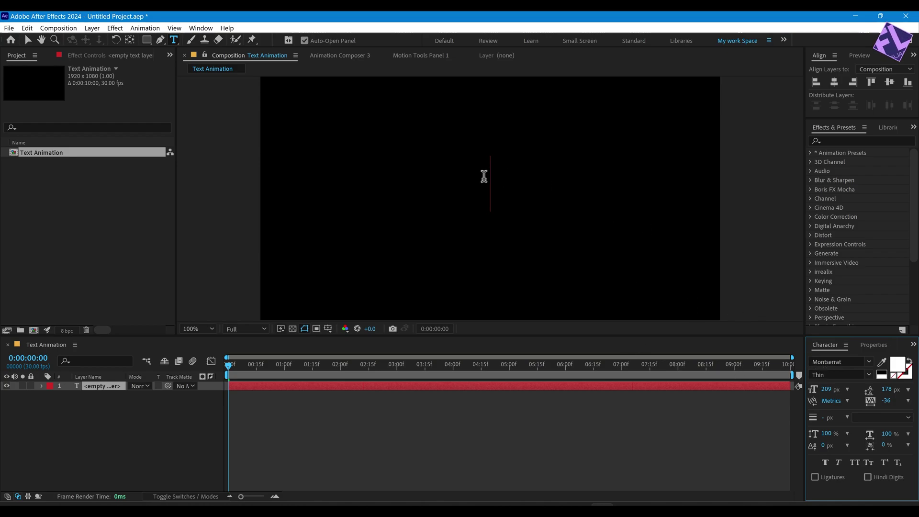
type("HU")
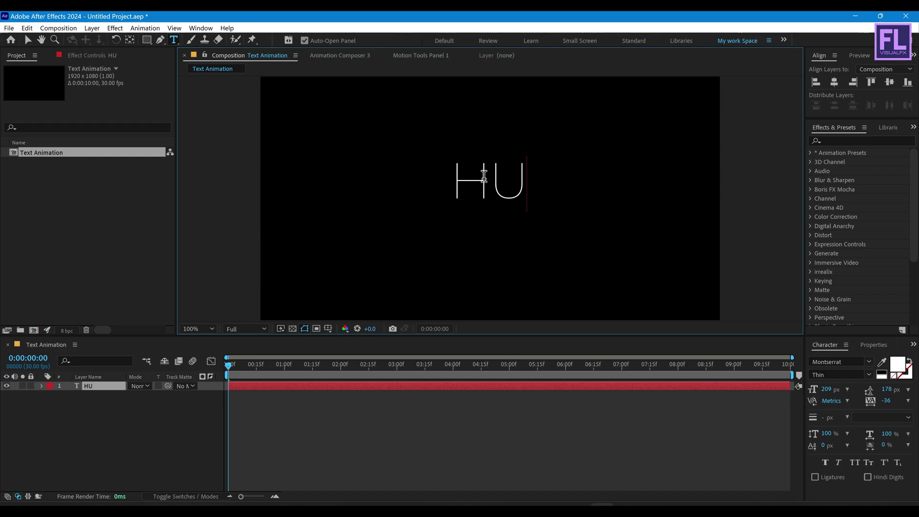
key("Return")
type("GE")
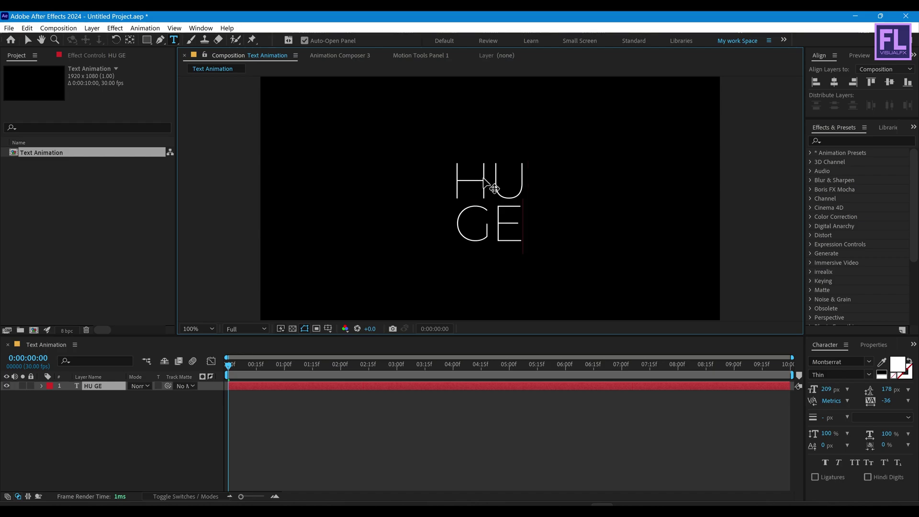
key("KP_Enter")
Step: Set the font size of the "HU" line to 189 px and the leading of the whole text to 162 px
left_click_drag(522, 228, 498, 228)
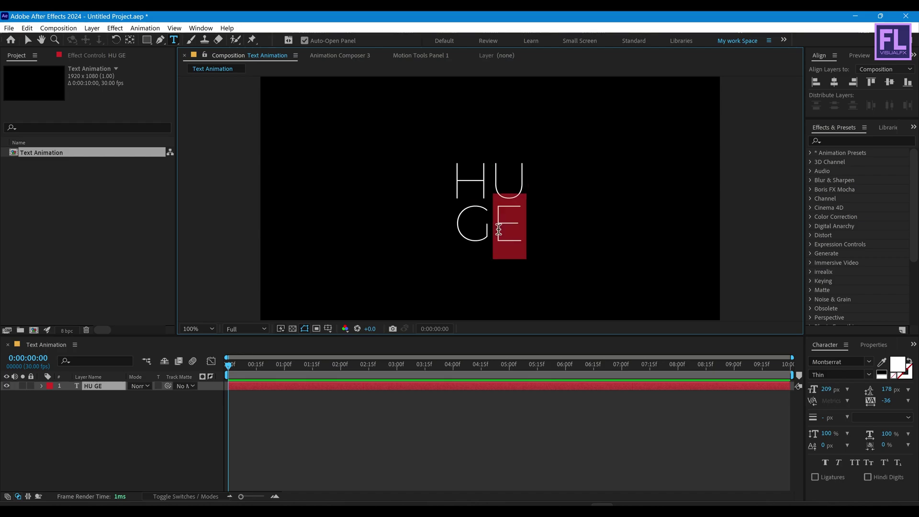
left_click_drag(527, 177, 402, 185)
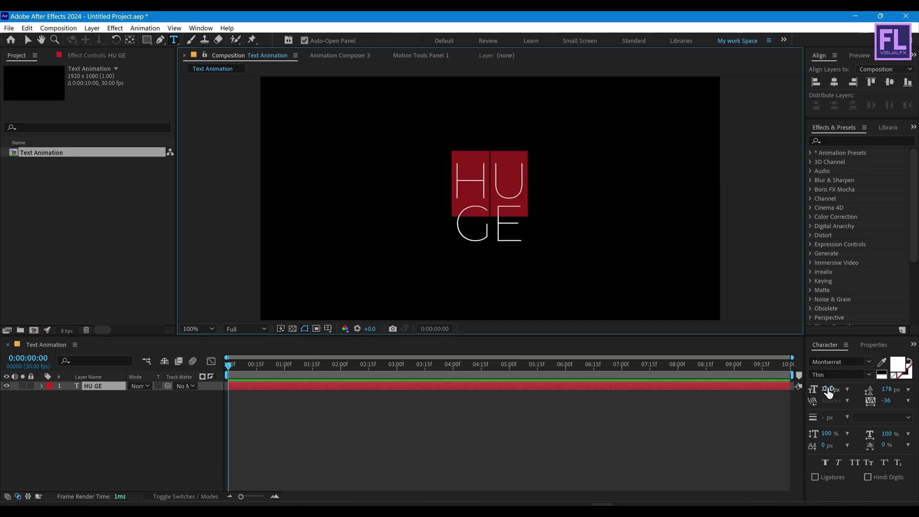
left_click_drag(826, 389, 816, 389)
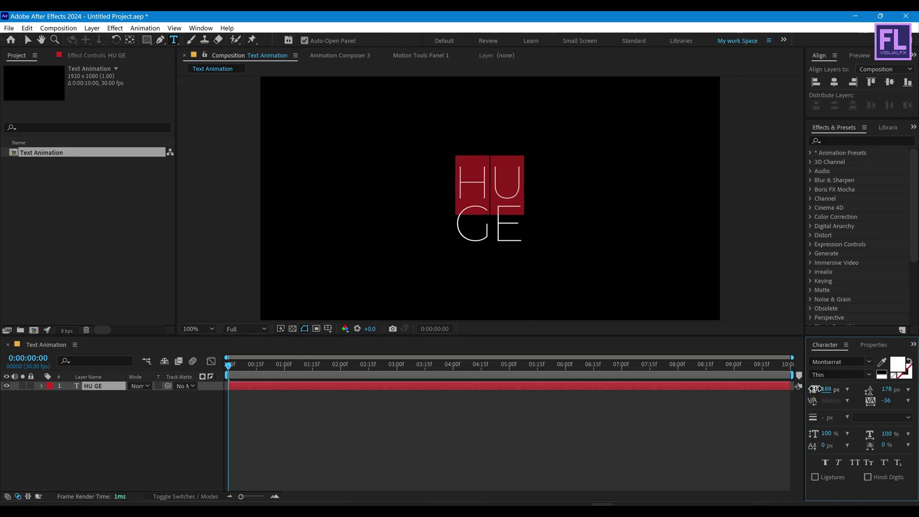
key("ctrl+a")
left_click_drag(886, 389, 207, 426)
left_click(207, 426)
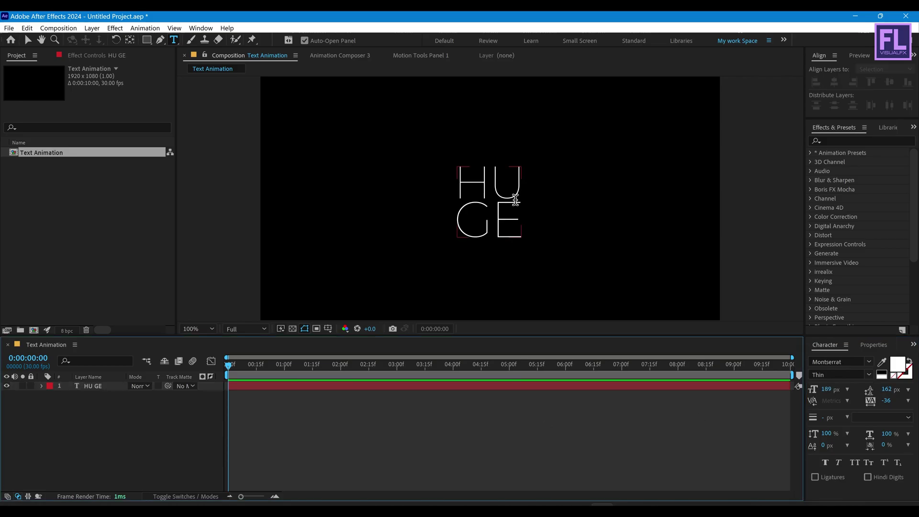
Step: Scale the HU GE text up to about twice its size in the composition
left_click(515, 200)
key("v")
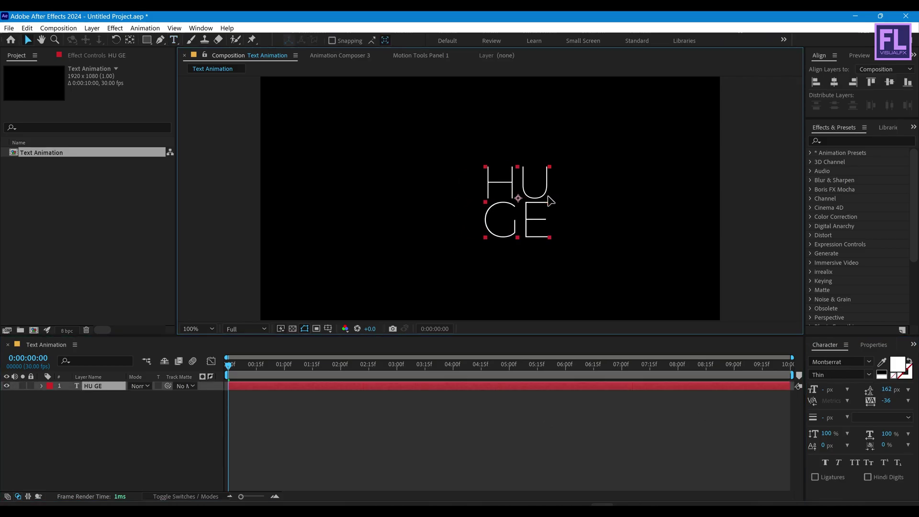
left_click_drag(522, 202, 557, 200)
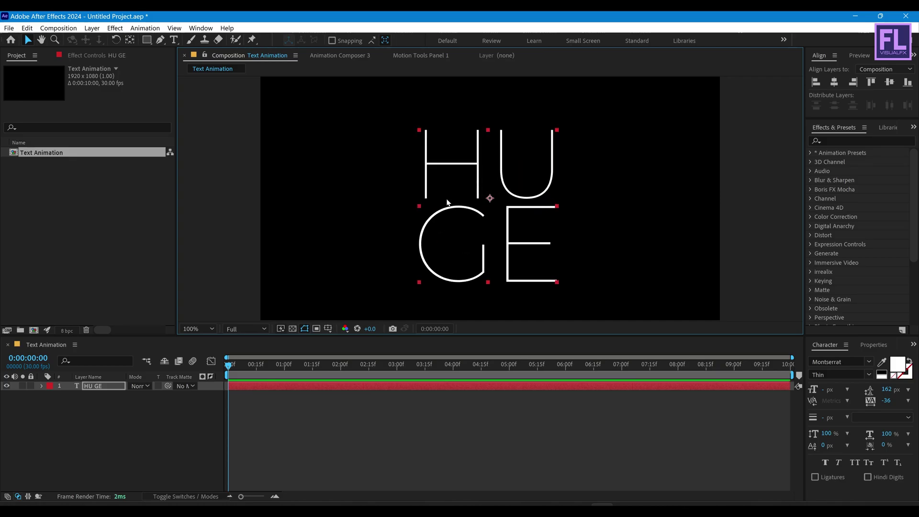
Step: Center the text layer's anchor point on the lettering and align the layer horizontally and vertically to the composition's center
double_click(130, 40)
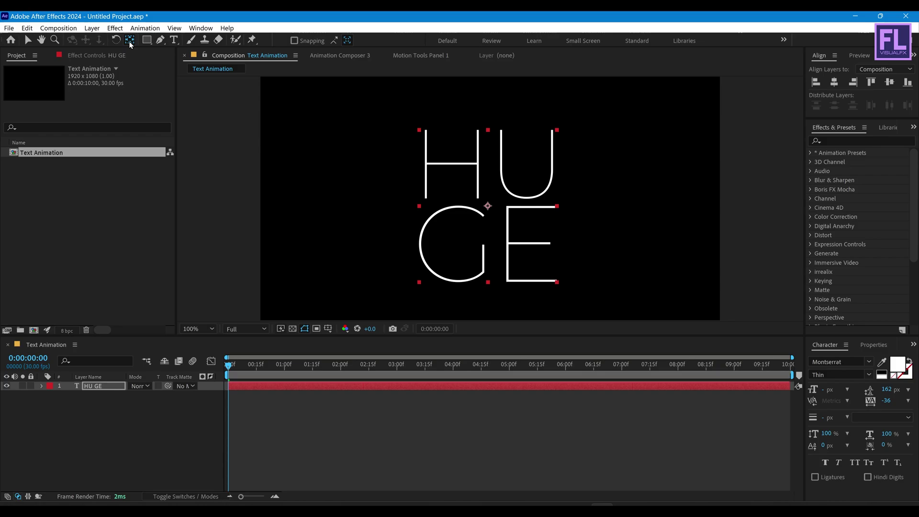
left_click(834, 83)
left_click(889, 82)
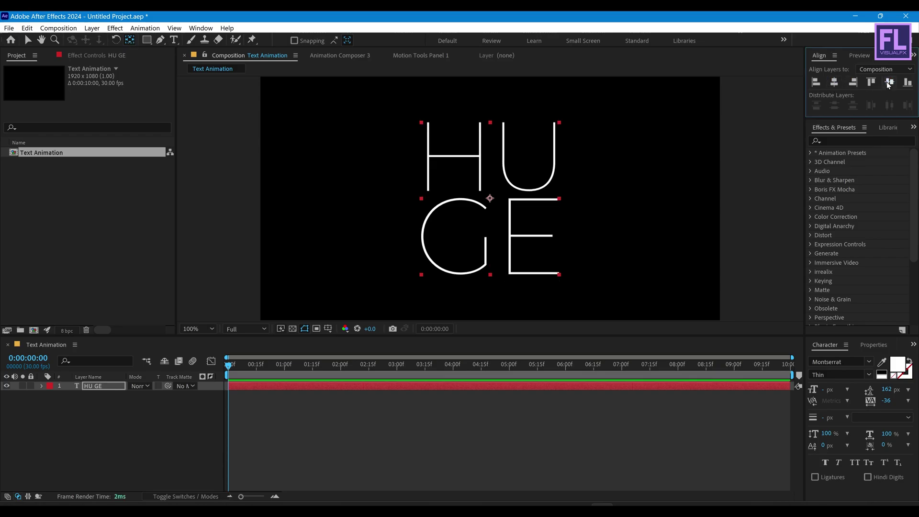
key("v")
left_click(514, 217)
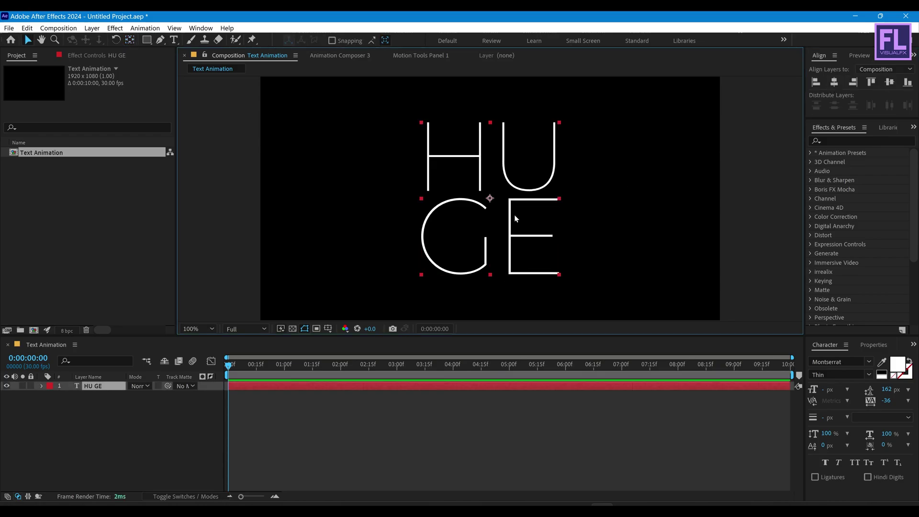
Step: Rename the HU GE text layer as "Thin"
left_click(103, 401)
left_click(105, 388)
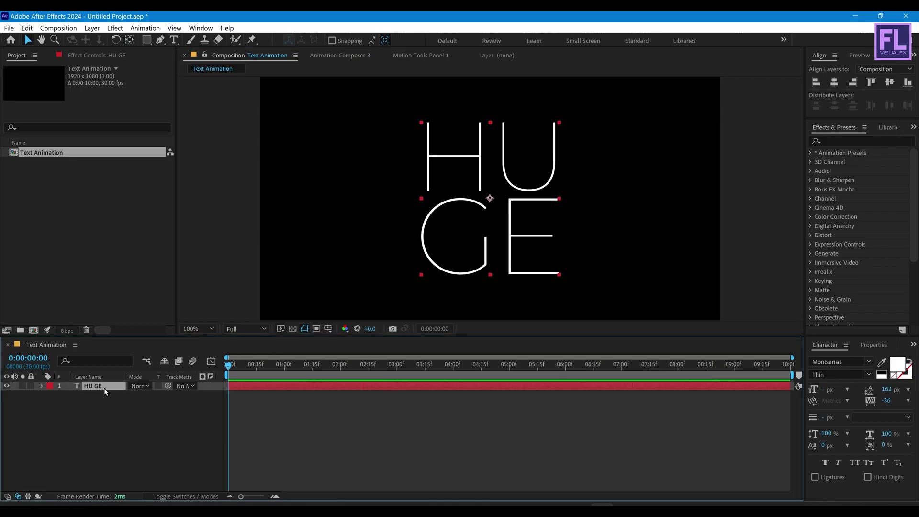
key("Return")
type("Thui")
Step: Duplicate the Thin layer and set the copy's font style to Black
key("ctrl+d")
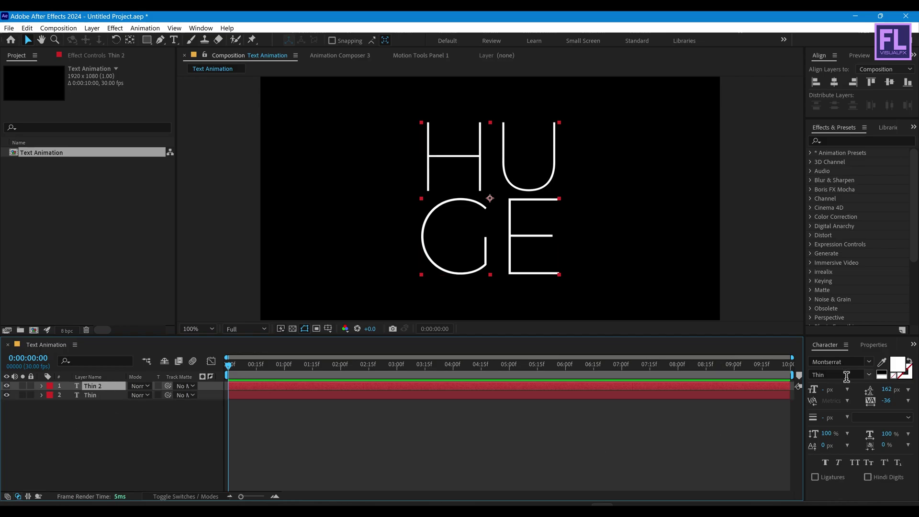
left_click(868, 375)
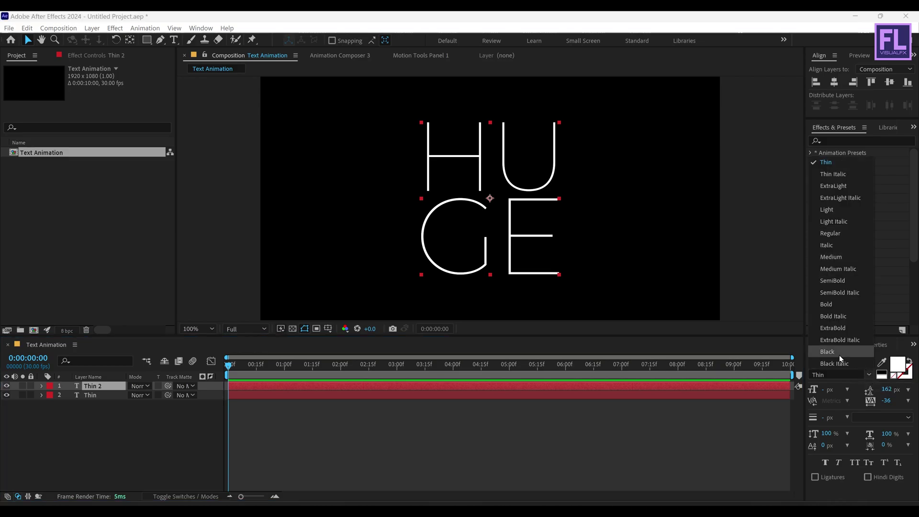
left_click(839, 353)
Step: Rename the duplicated text layer as "Black"
left_click(96, 385)
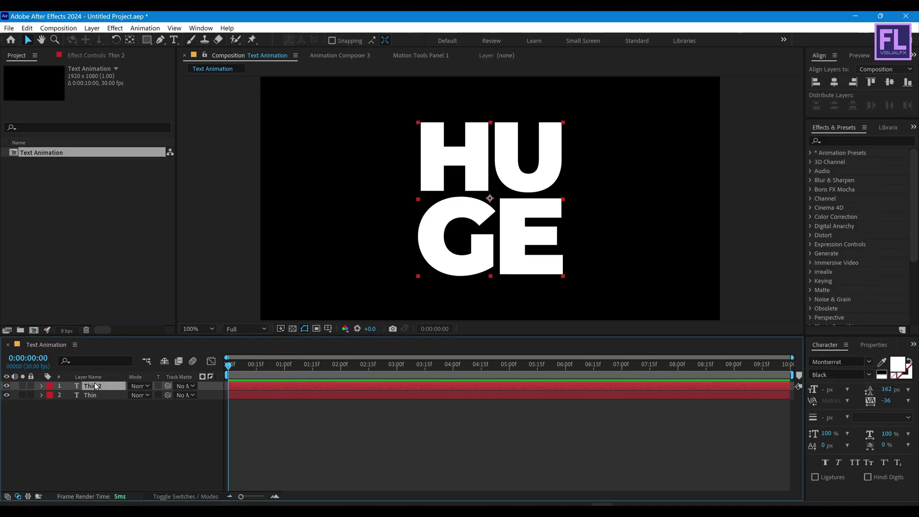
key("Return")
key("BackSpace")
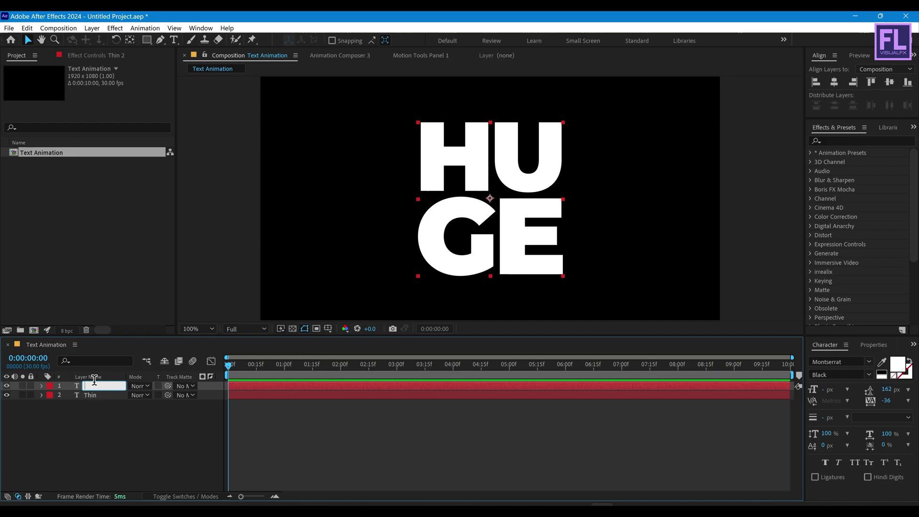
type("b")
key("BackSpace")
type("Black")
key("Return")
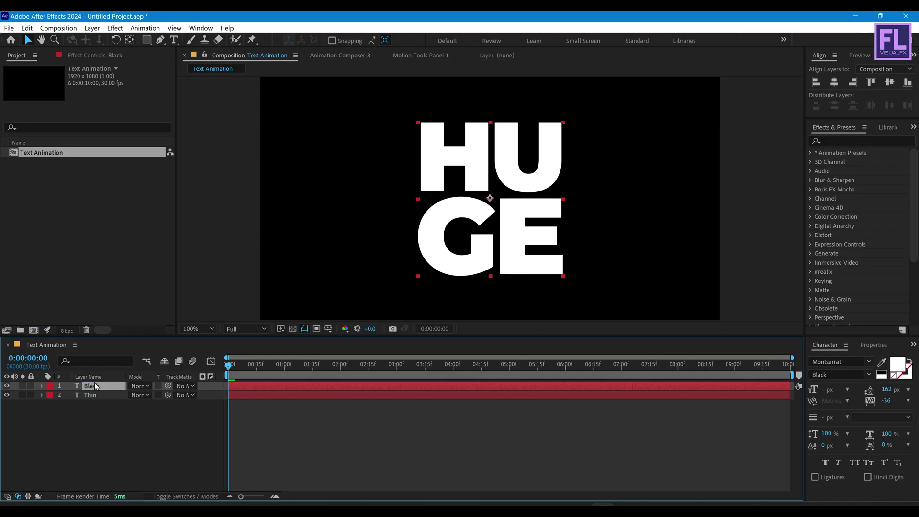
left_click(83, 437)
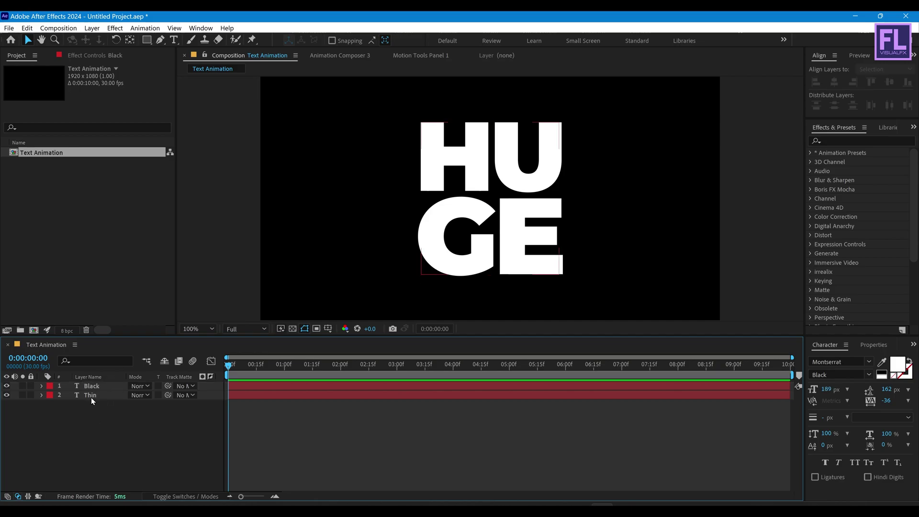
Step: Create shapes from the text of the Thin layer
left_click(92, 399)
right_click(92, 399)
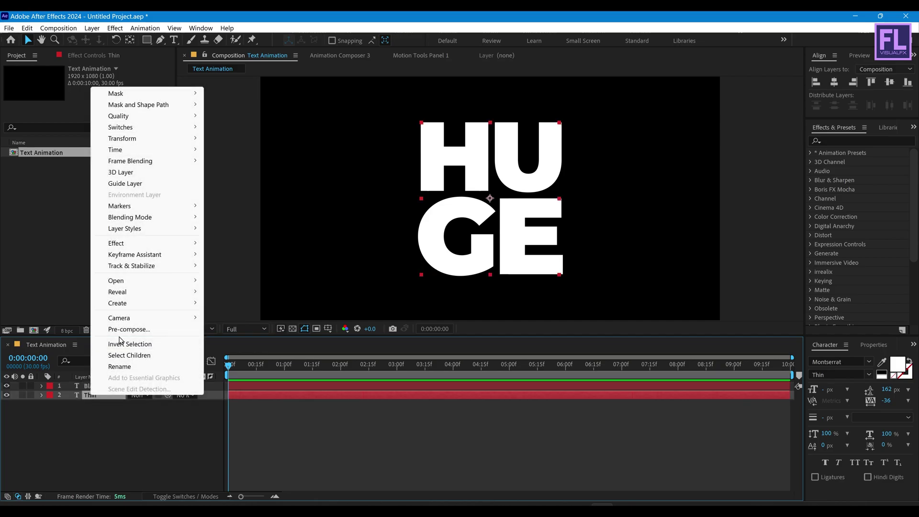
mouse_move(129, 306)
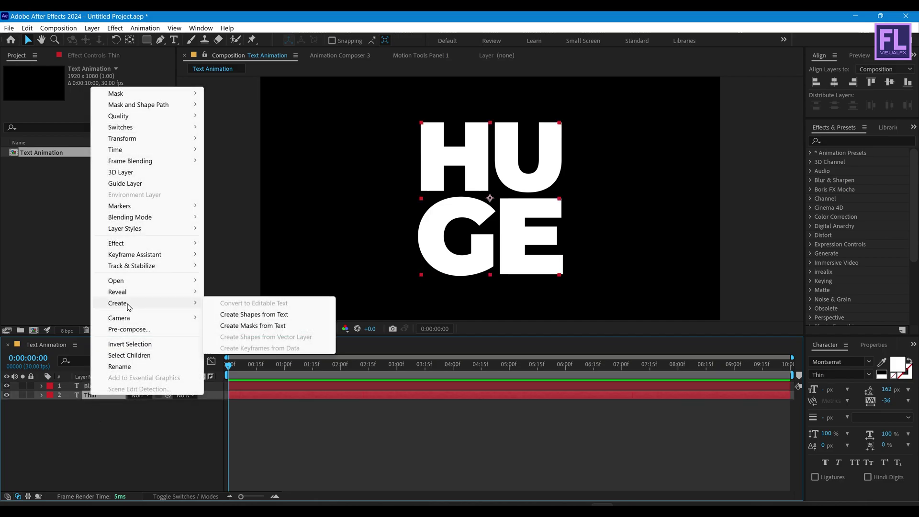
left_click(240, 315)
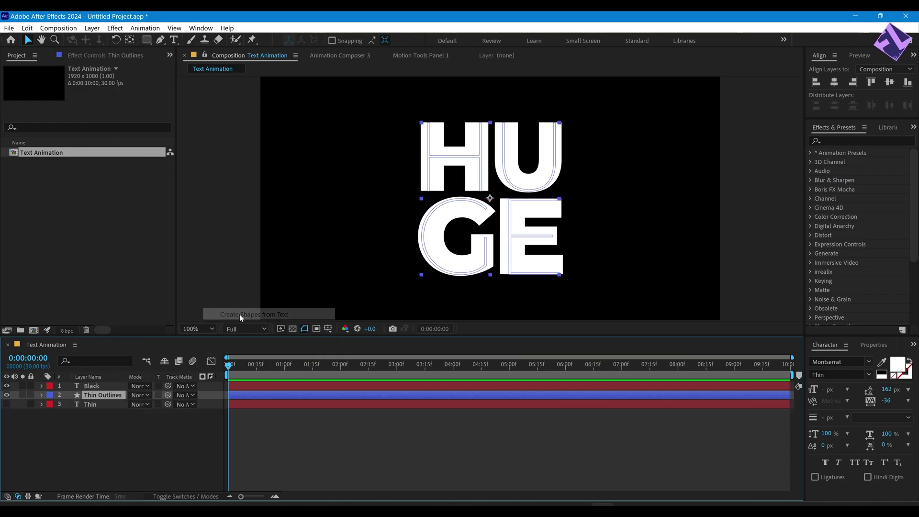
Step: Create shapes from the text of the Black layer
left_click(91, 386)
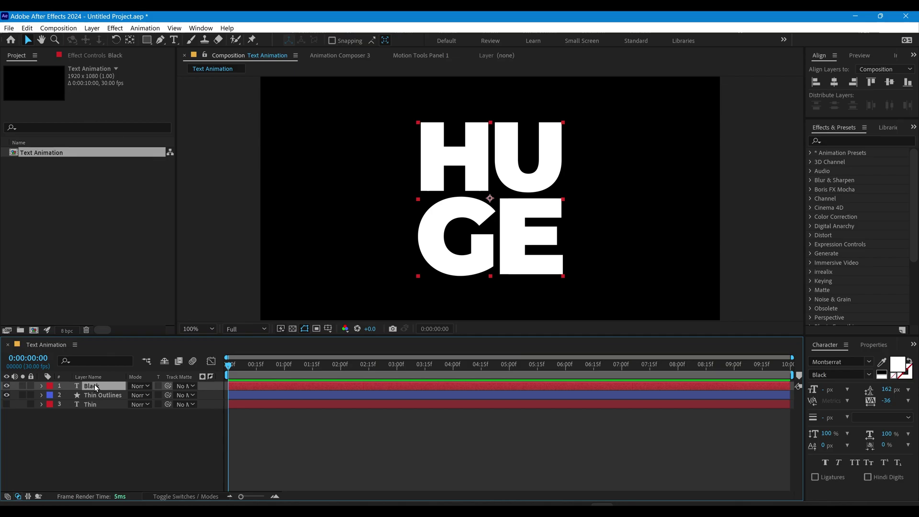
right_click(94, 384)
mouse_move(128, 292)
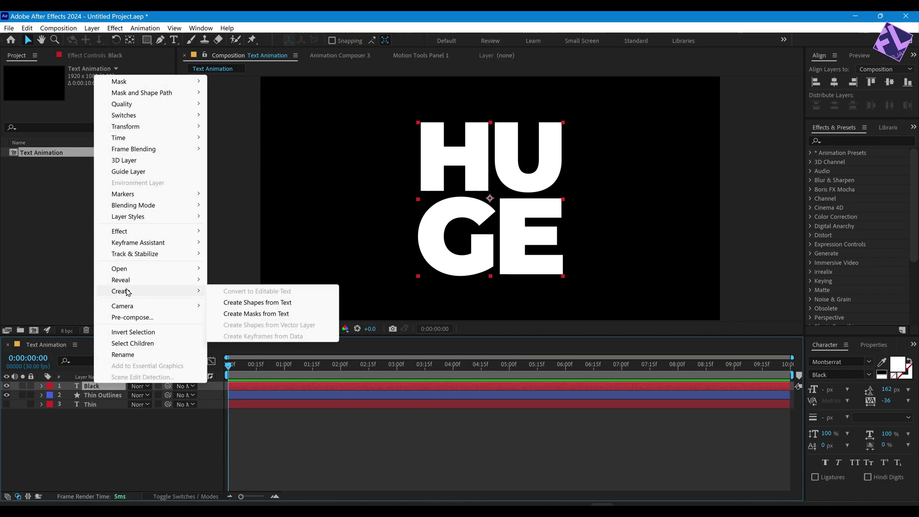
left_click(254, 307)
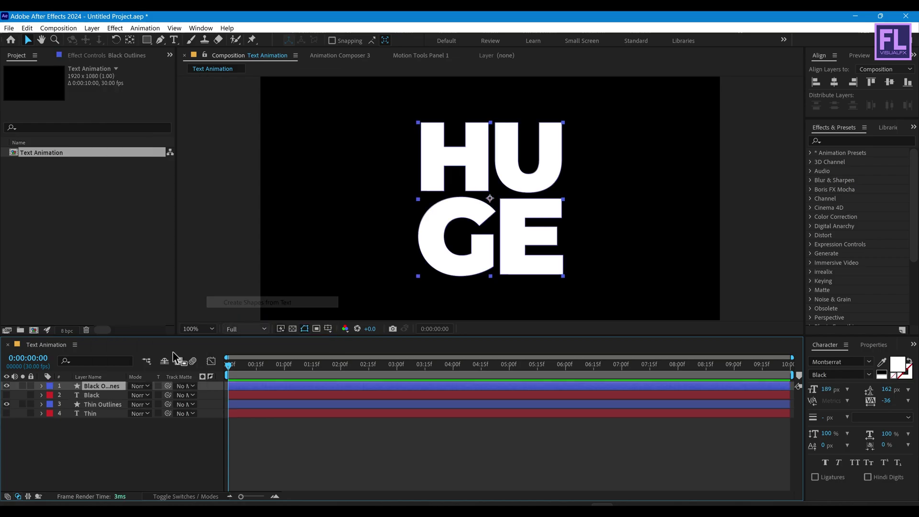
Step: Move the Black text layer below Thin Outlines and delete both original text layers, Black and Thin
mouse_move(102, 398)
left_mouse_down()
mouse_move(104, 415)
mouse_move(97, 406)
left_mouse_up()
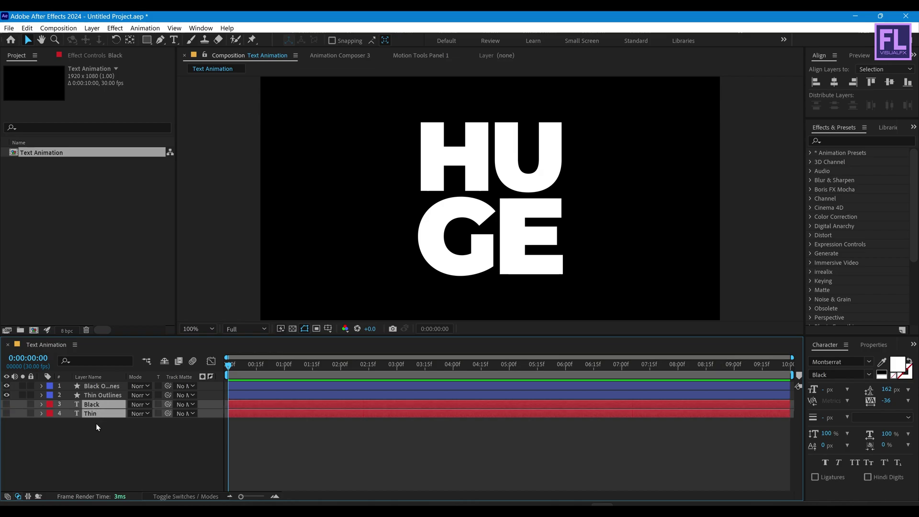
key("Delete")
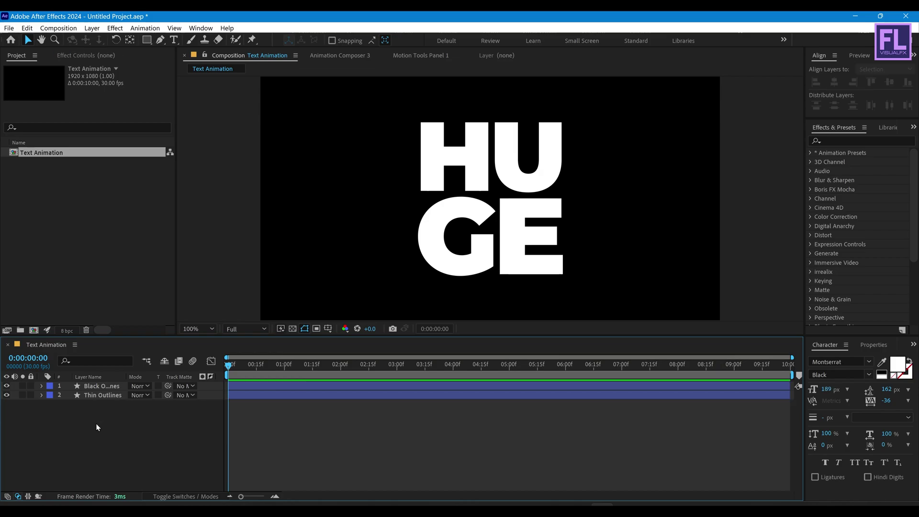
Step: Filter the properties of the Black Outlines and Thin Outlines layers by "path" and enlarge the timeline to show every letter's path
left_click_drag(71, 441, 104, 381)
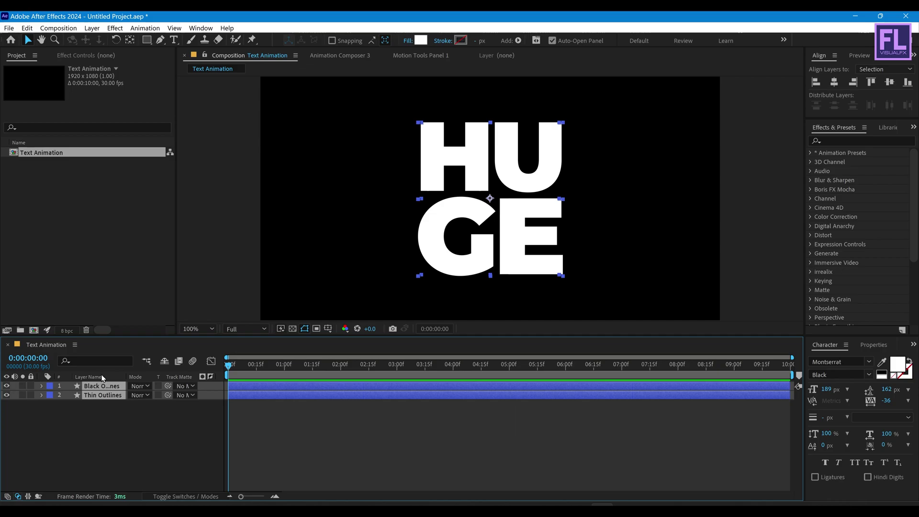
left_click(99, 360)
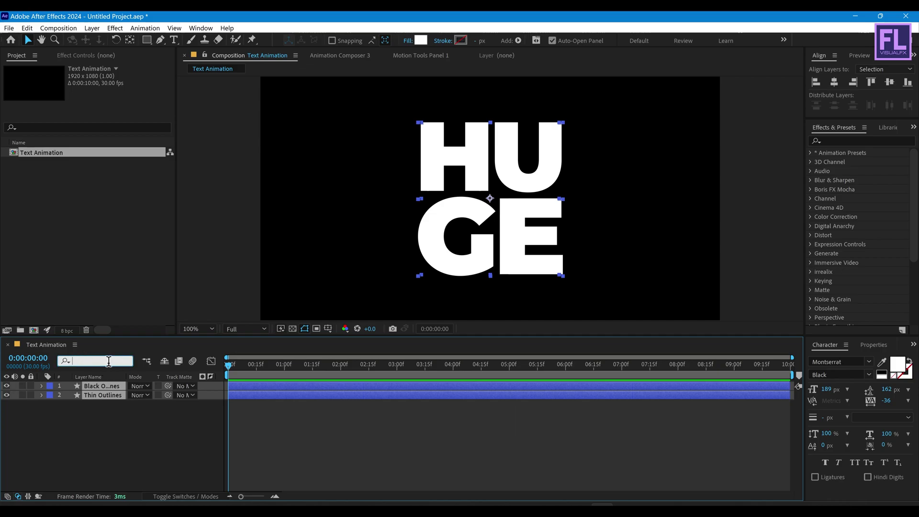
type("path")
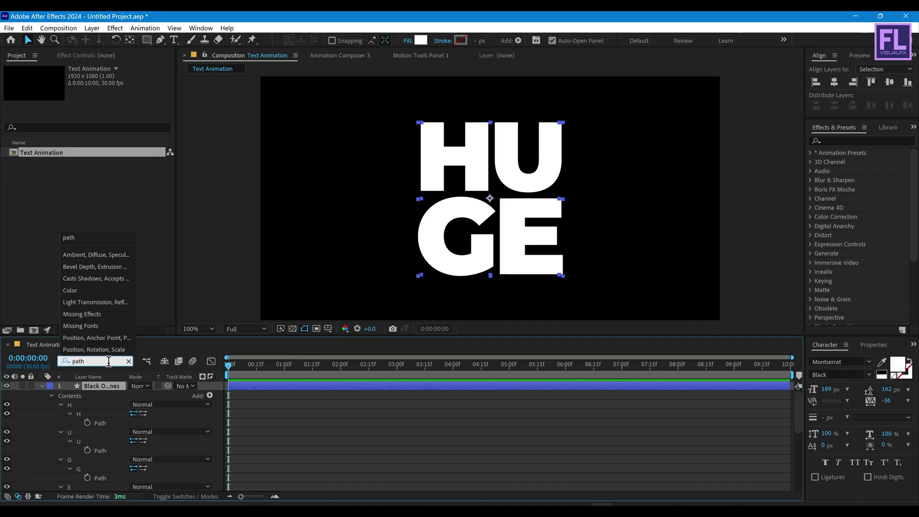
key("Return")
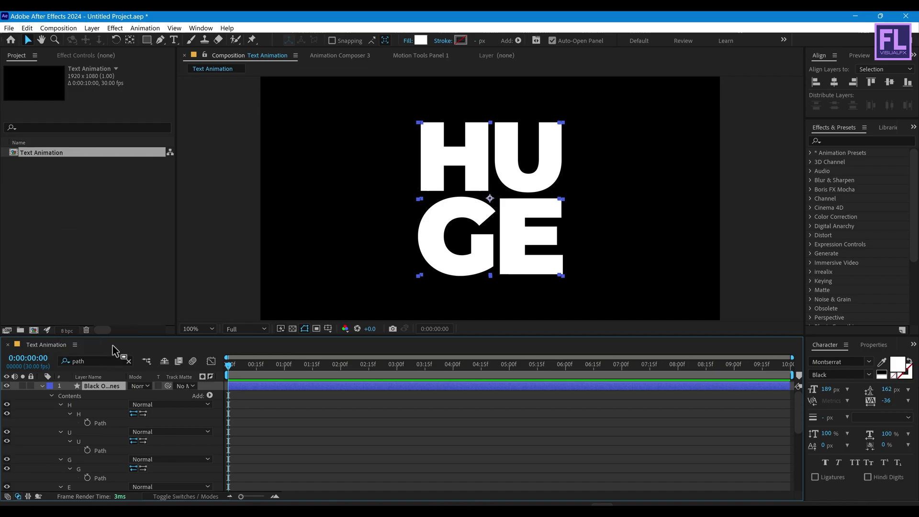
left_click_drag(138, 204, 137, 162)
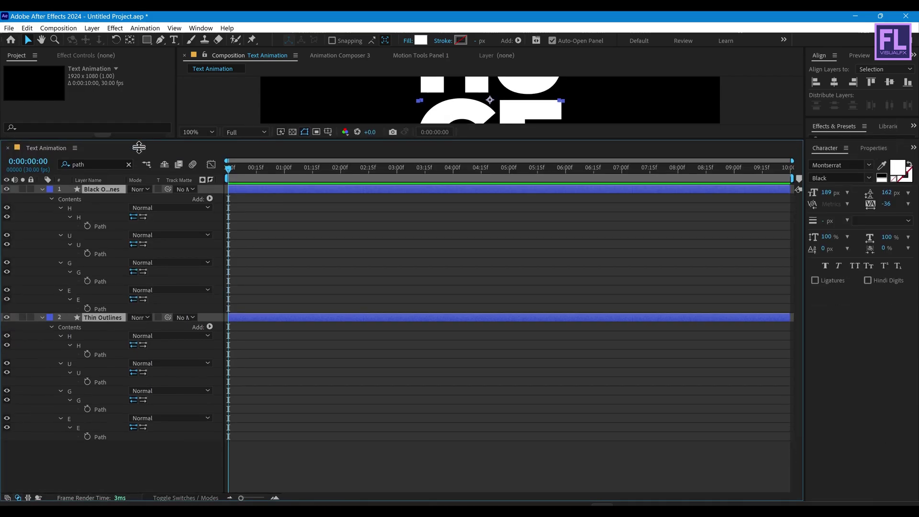
scroll(239, 188, "up", 1)
mouse_move(227, 191)
left_mouse_down()
mouse_move(273, 191)
mouse_move(220, 193)
left_mouse_up()
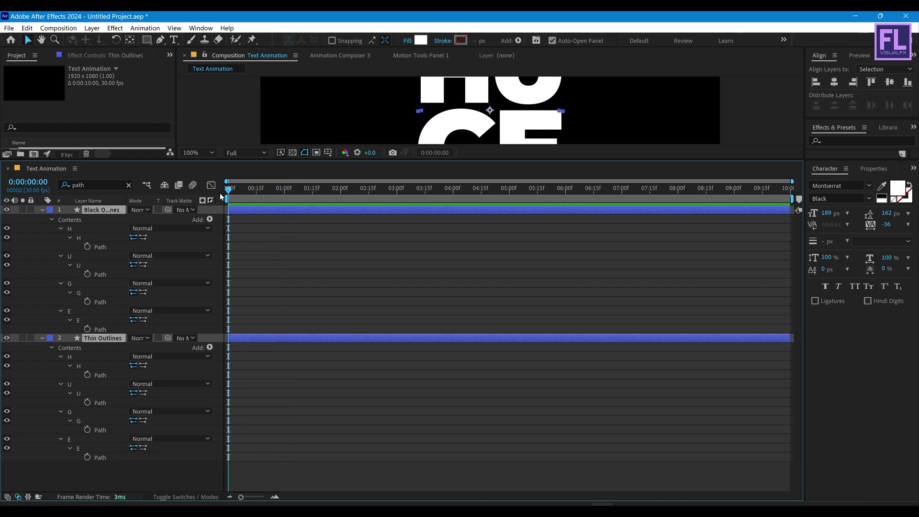
Step: Enable keyframing at 0 seconds for the H, U, G and E paths of both Black Outlines and Thin Outlines
left_click(87, 246)
left_click(87, 274)
left_click(88, 301)
left_click(87, 328)
left_click(87, 375)
left_click(87, 402)
left_click(87, 429)
left_click(87, 457)
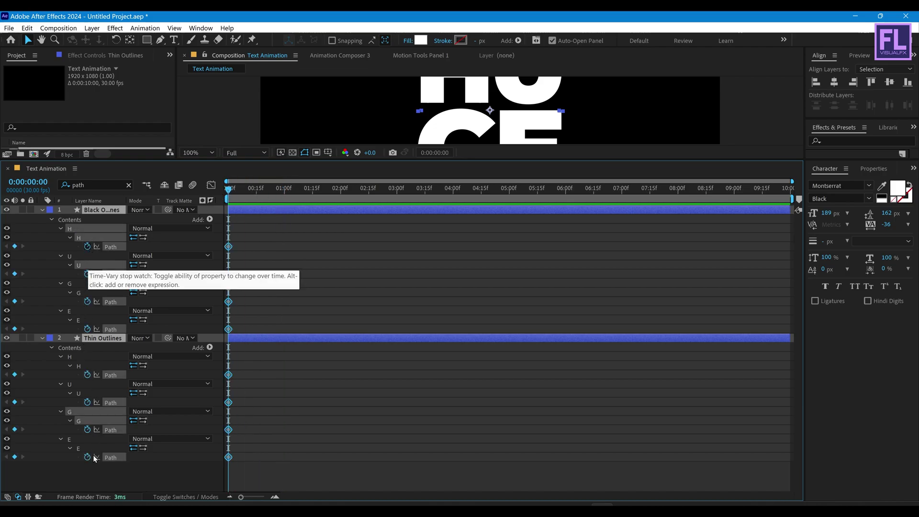
left_click(389, 414)
Step: Copy the four Black Outlines path keyframes onto the matching letter paths of Thin Outlines at 1 second
mouse_move(236, 190)
left_mouse_down()
mouse_move(247, 191)
mouse_move(229, 191)
left_mouse_up()
left_click(253, 245)
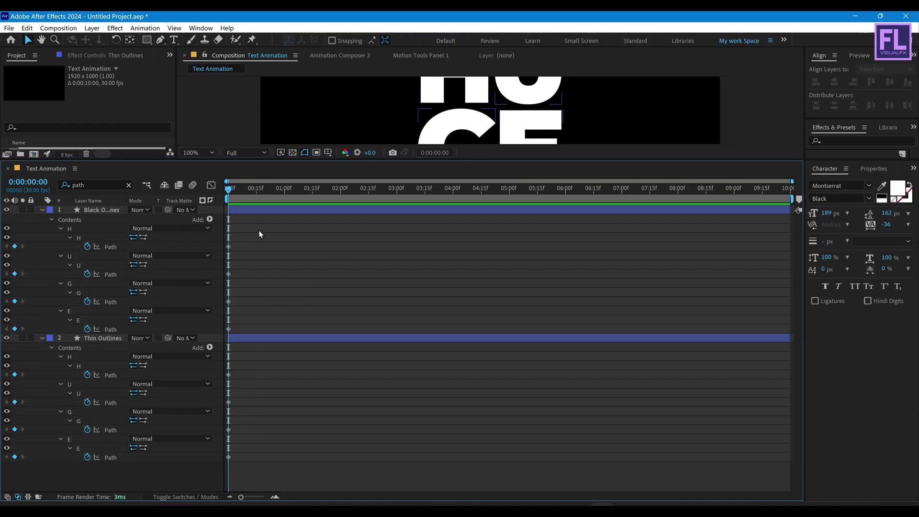
mouse_move(259, 230)
left_mouse_down()
mouse_move(230, 280)
mouse_move(219, 330)
left_mouse_up()
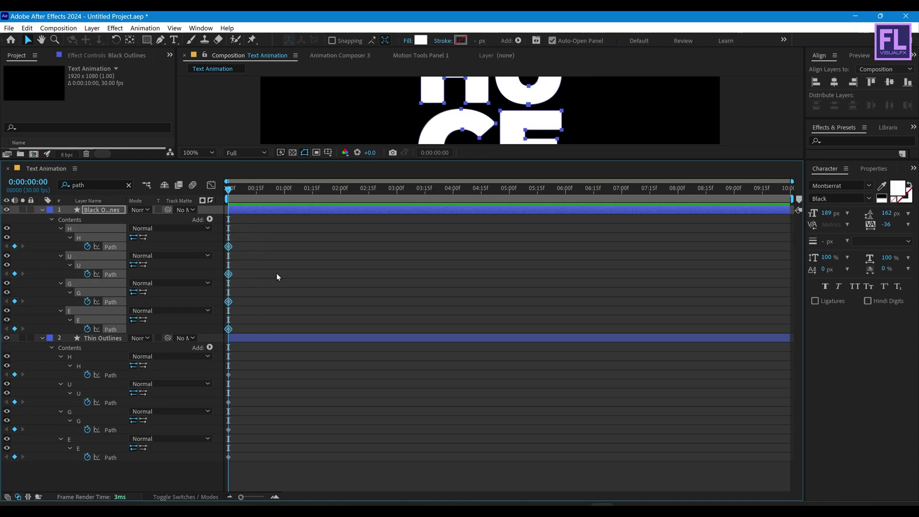
left_click(93, 337)
left_click(256, 190)
left_click_drag(266, 189, 283, 199)
left_click_drag(253, 369, 220, 464)
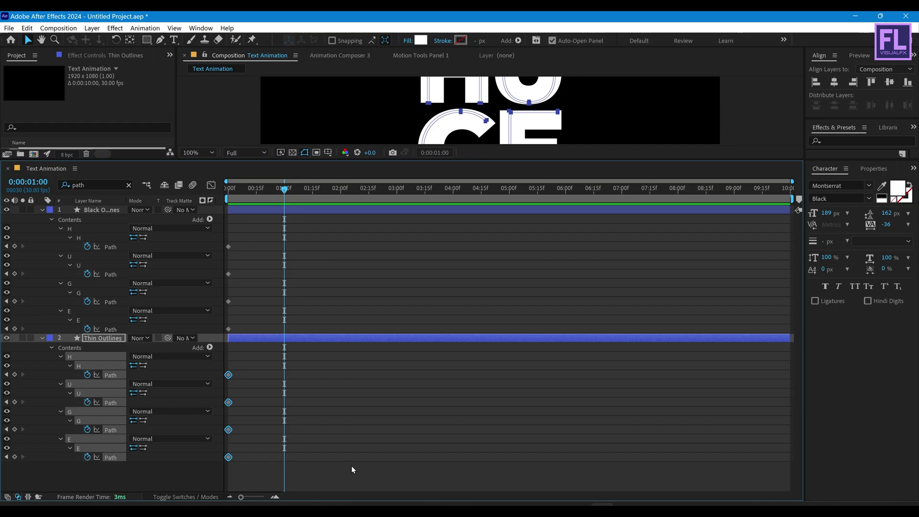
key("ctrl+v")
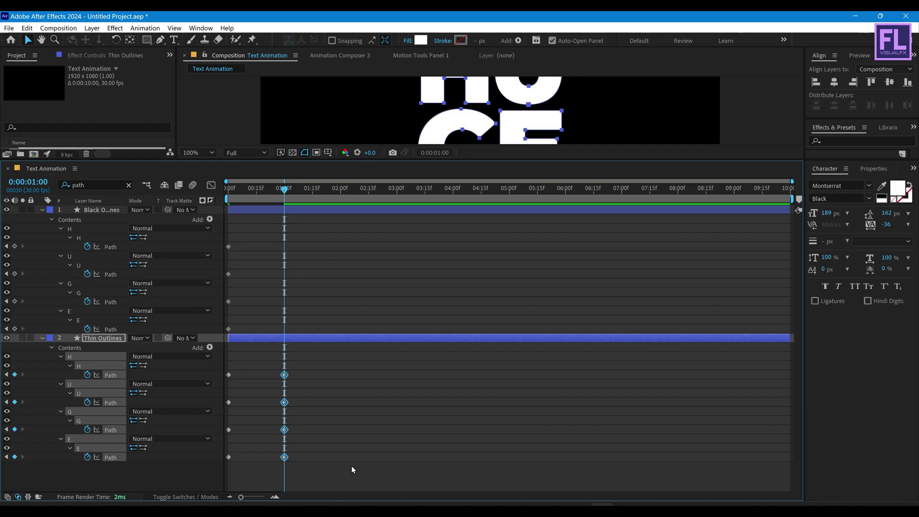
Step: Copy the Thin Outlines path keyframes from 0 seconds to 2 seconds
left_click_drag(246, 367, 224, 463)
left_click_drag(293, 188, 341, 189)
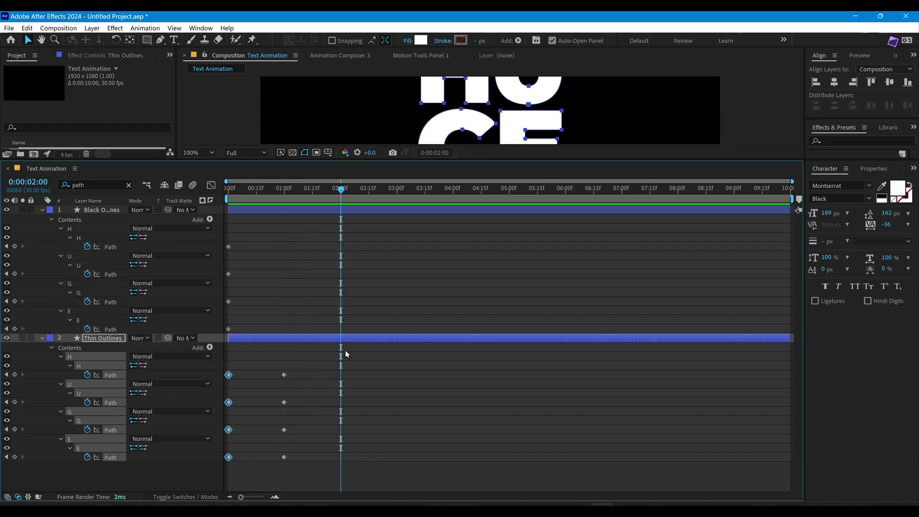
key("ctrl+v")
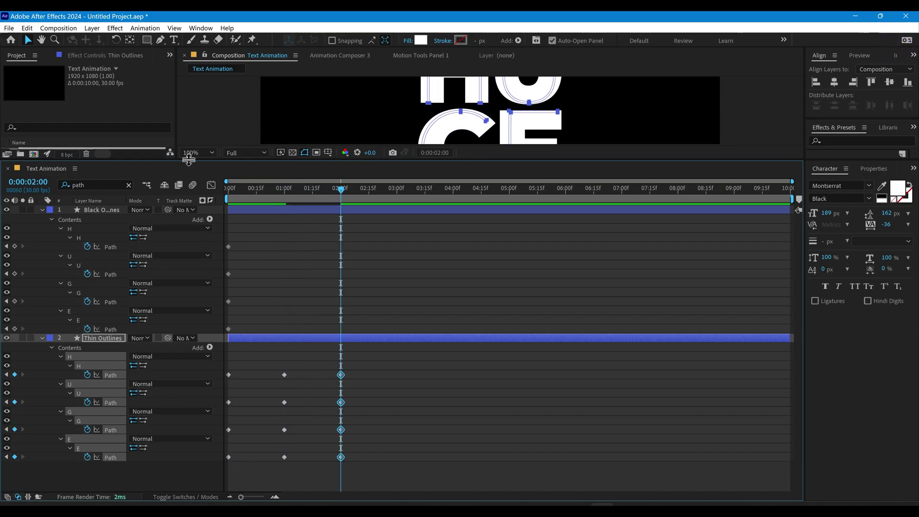
Step: Restore a larger composition view and delete the Black Outlines layer
left_click_drag(204, 161, 218, 312)
left_click(105, 363)
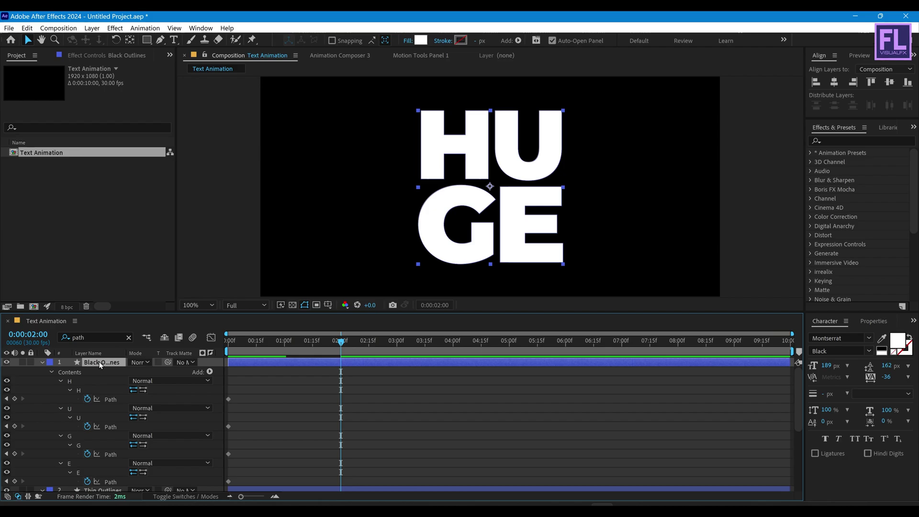
key("Delete")
Step: Repeat the Thin Outlines path keyframes from 1 and 2 seconds at 3, 5, 7 and 9 seconds, filling the timeline up to 10 seconds
left_click(101, 362)
left_click_drag(341, 341, 341, 364)
left_click_drag(369, 391, 279, 489)
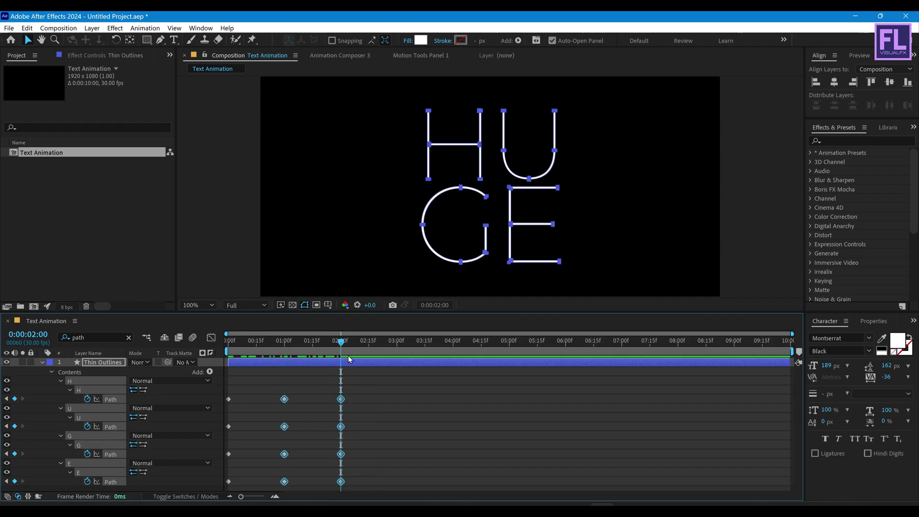
left_click_drag(360, 340, 732, 349)
key("ctrl+v")
key("ctrl+v")
key("ctrl+v")
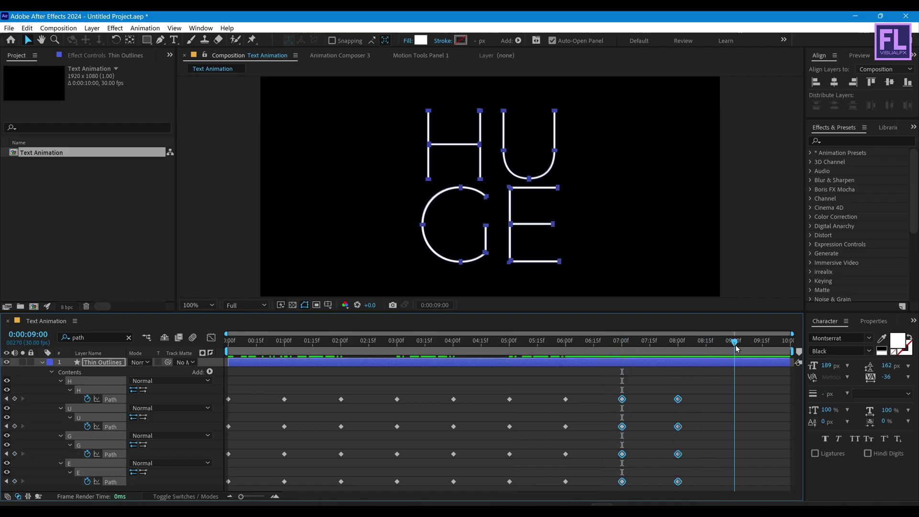
key("ctrl+v")
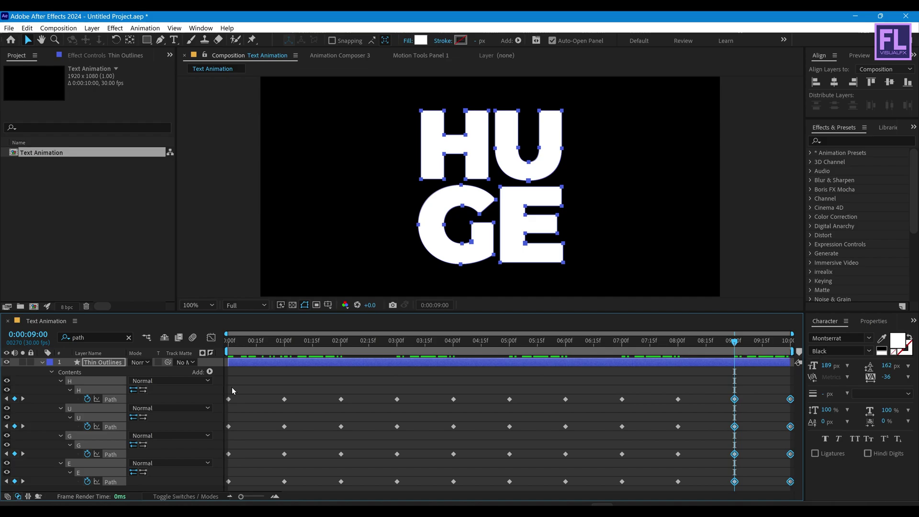
Step: Reveal only the keyframed properties of Thin Outlines and set incoming and outgoing velocity influence to 70% for all path keyframes
left_click(93, 362)
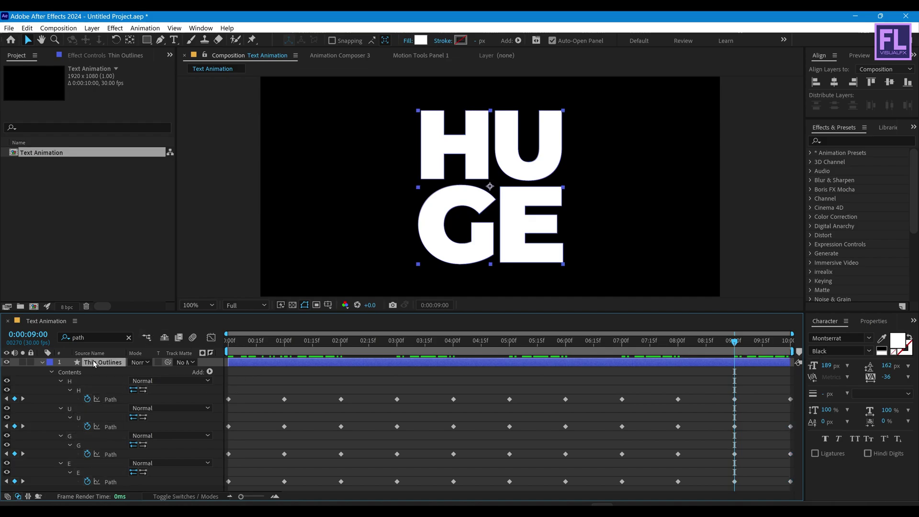
key("u")
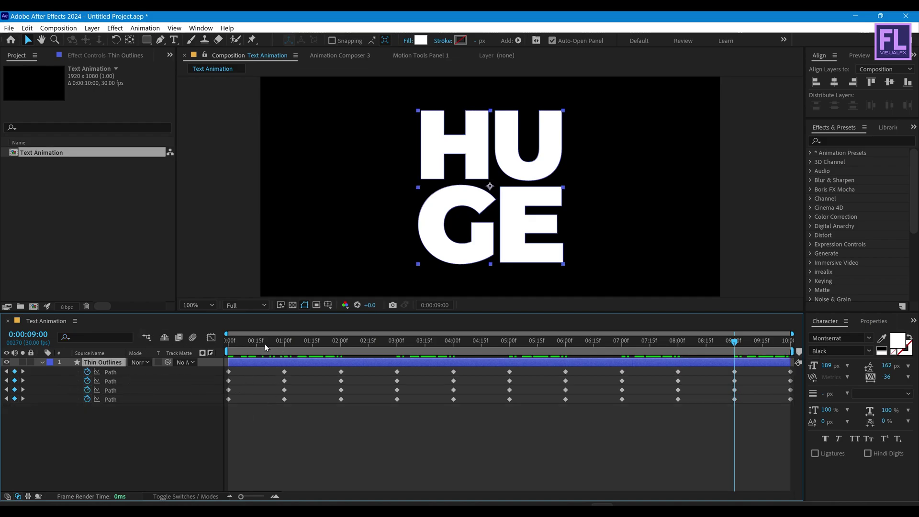
left_click_drag(265, 344, 514, 342)
left_click_drag(221, 356, 728, 406)
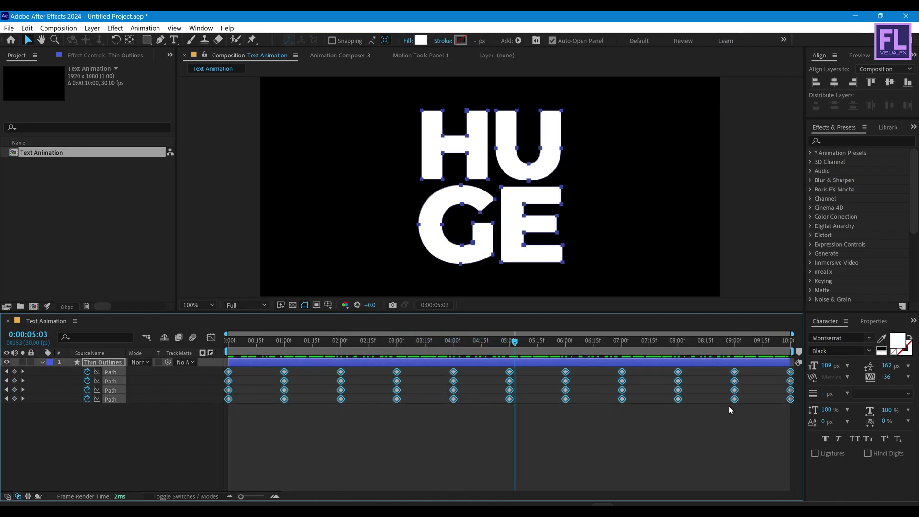
right_click(454, 400)
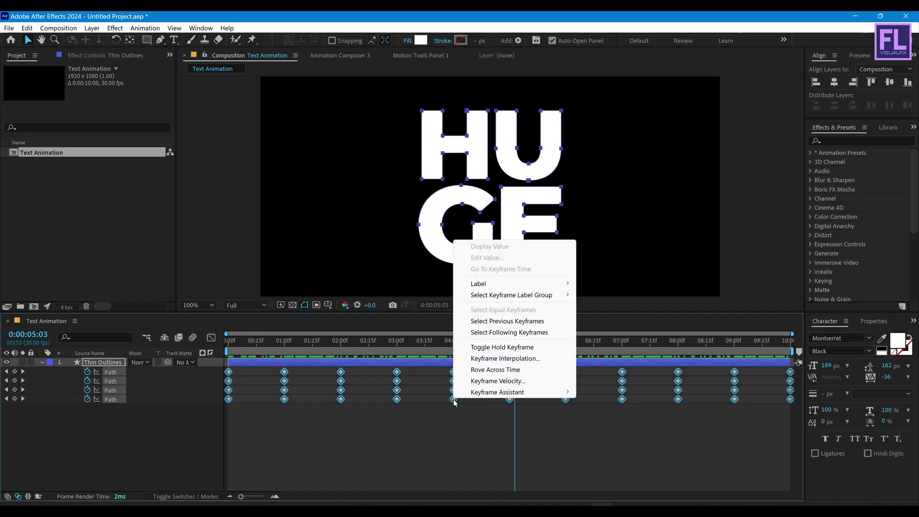
left_click(488, 381)
double_click(228, 173)
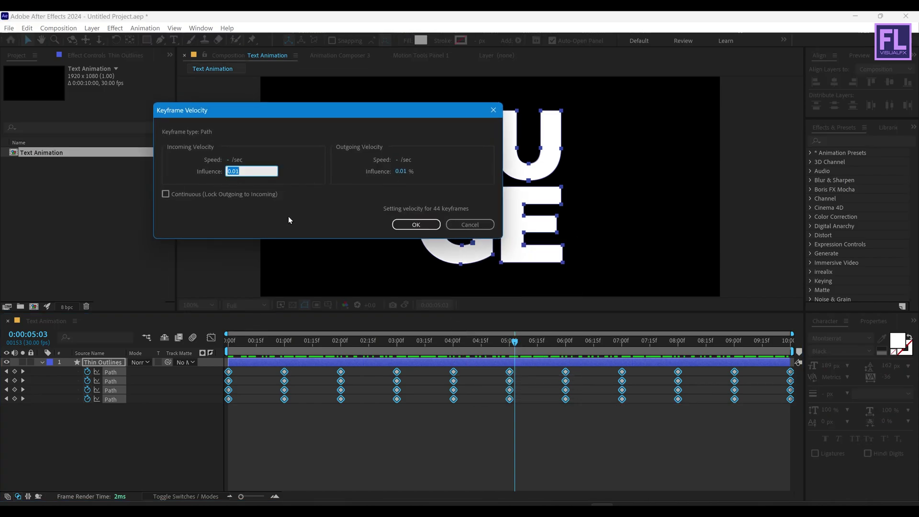
type("70")
key("Tab")
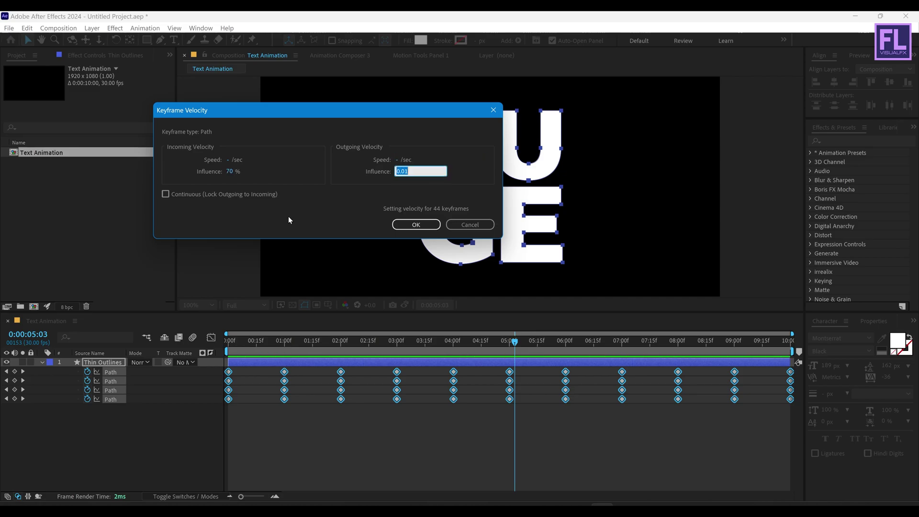
type("70")
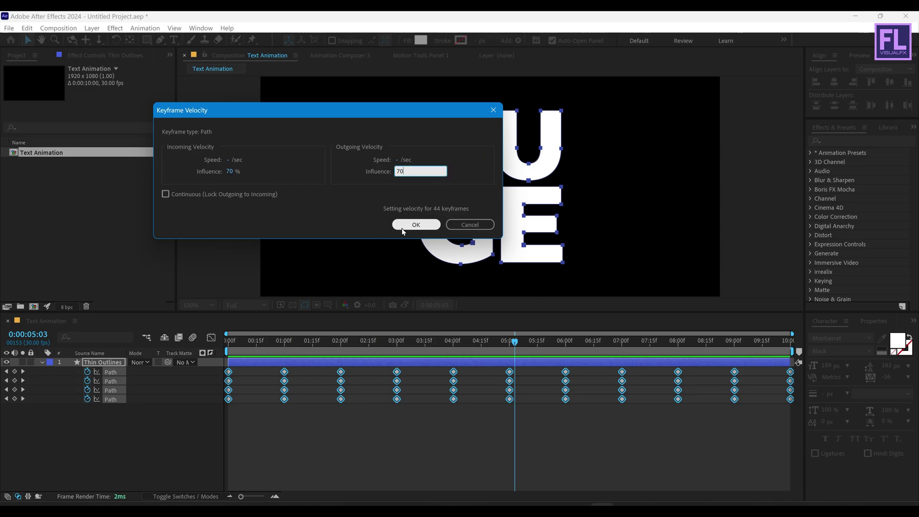
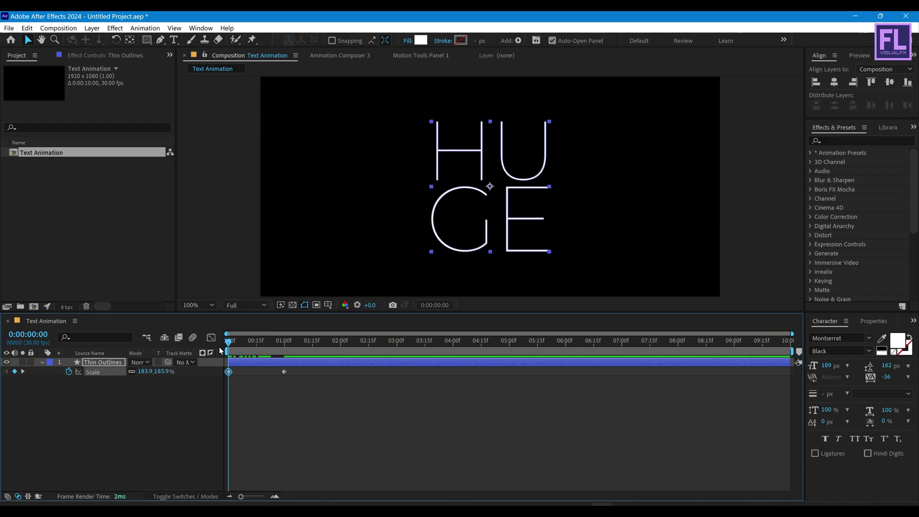
Step: Set the Thin Outlines scale at 0 seconds to 170.9% and copy that keyframe to 2 seconds
left_click_drag(143, 372, 136, 373)
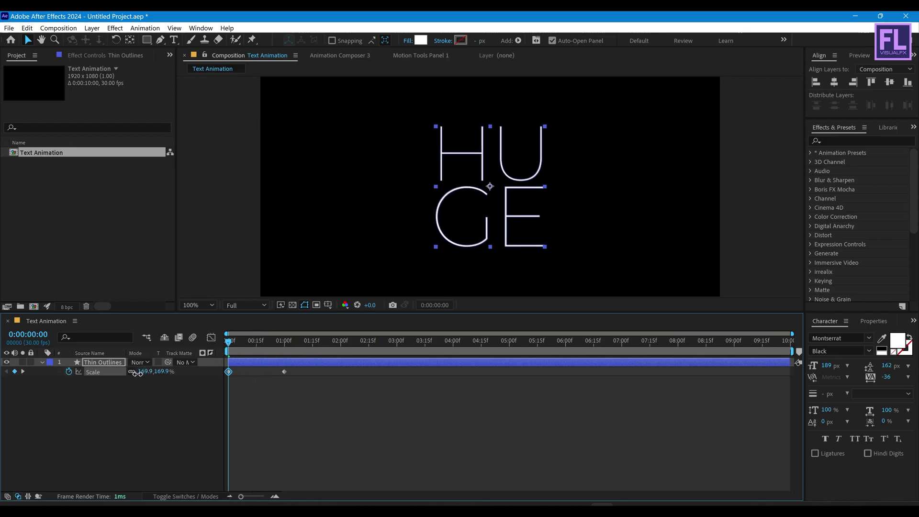
left_click_drag(239, 338, 283, 349)
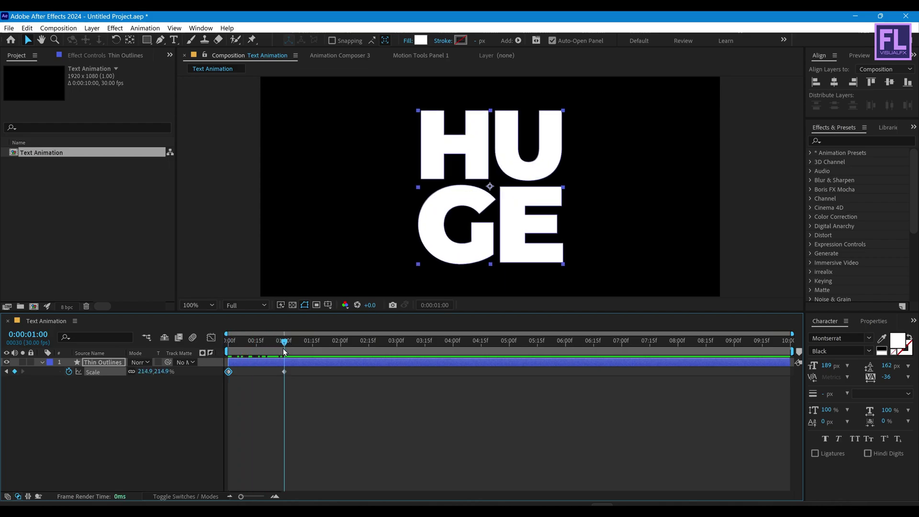
left_click(242, 375)
left_click_drag(239, 368, 228, 381)
left_click_drag(314, 342, 342, 344)
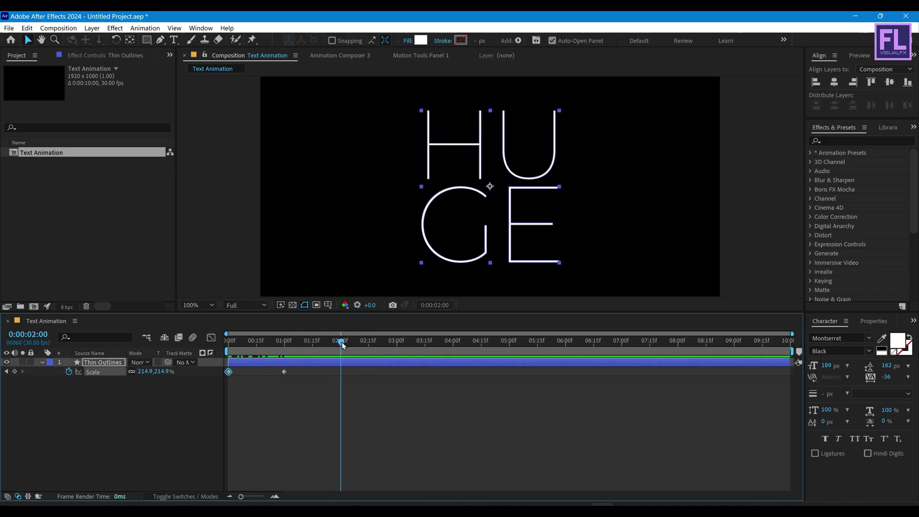
left_click(364, 387)
Step: Repeat the scale keyframes from 1 and 2 seconds at 3, 5, 7 and 9 seconds, and scrub through the resulting animation
left_click_drag(365, 391, 277, 372)
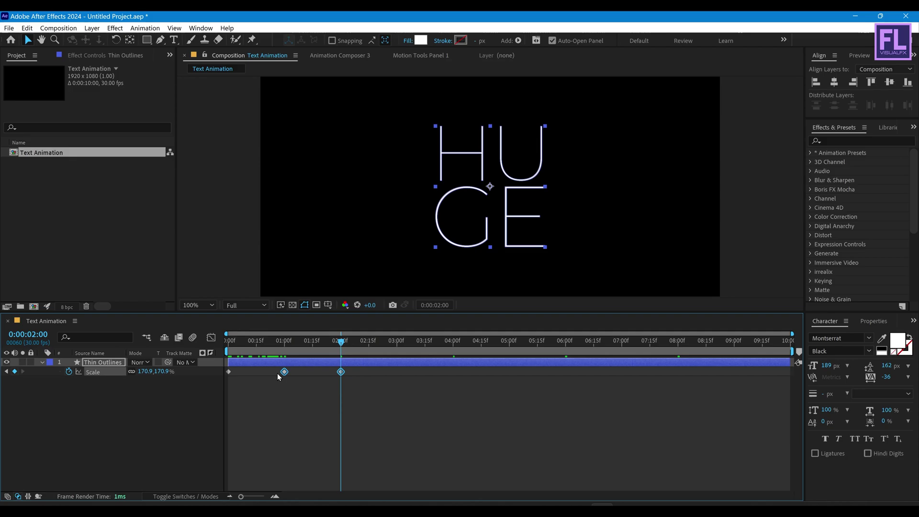
left_click_drag(342, 341, 734, 344)
key("ctrl+v")
key("ctrl+v")
key("ctrl+v")
key("ctrl+v")
key("Home")
left_click_drag(228, 344, 564, 364)
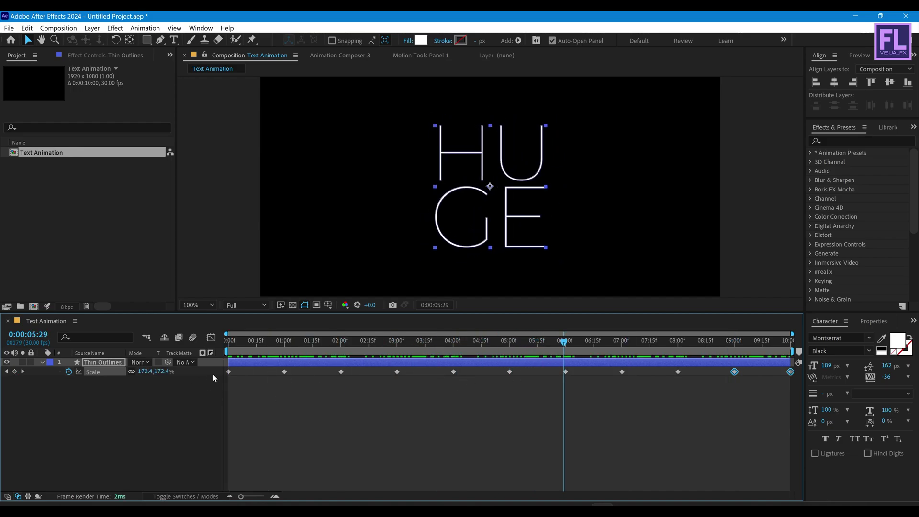
Step: Set incoming and outgoing velocity influence to 80% for all scale keyframes of Thin Outlines
left_click_drag(213, 374, 795, 367)
right_click(340, 373)
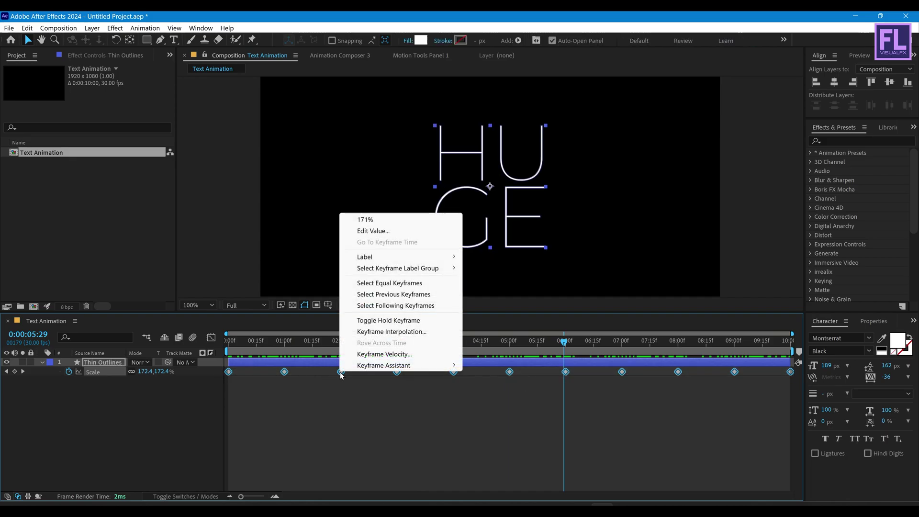
left_click(387, 355)
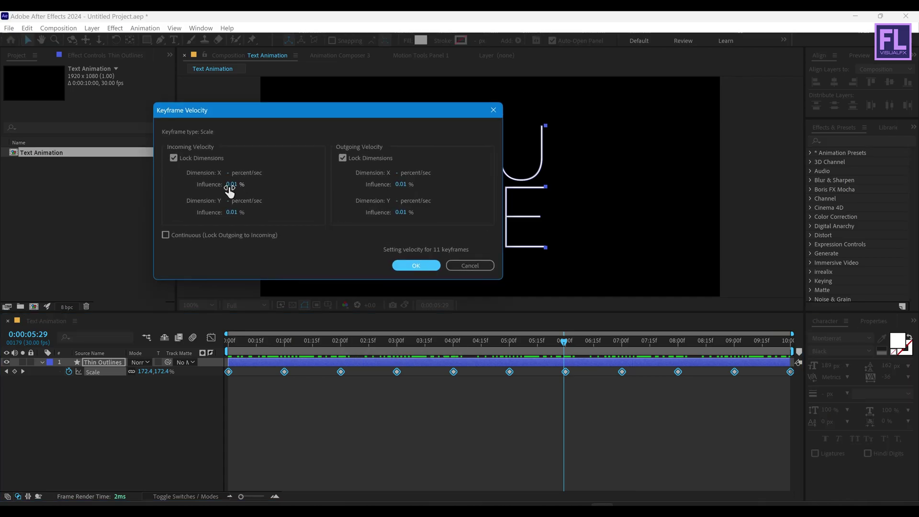
left_click(232, 184)
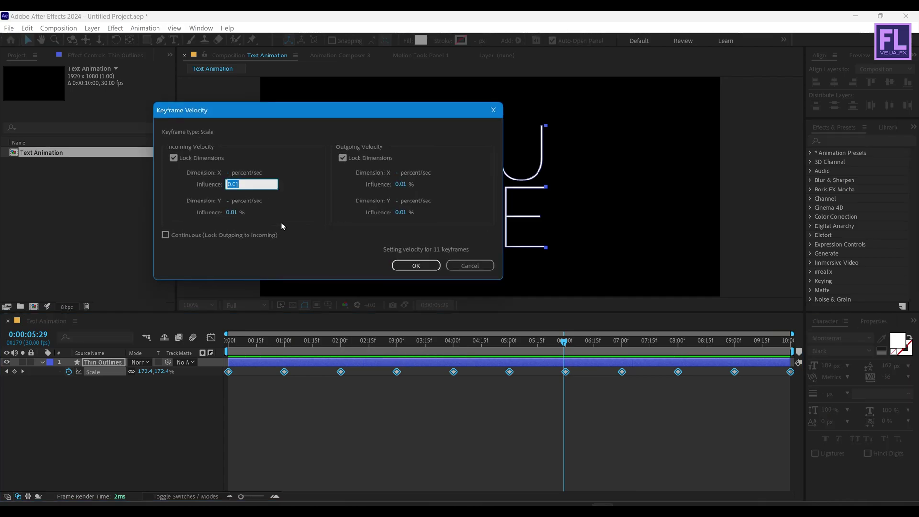
type("80")
key("Tab")
key("Tab")
key("Tab")
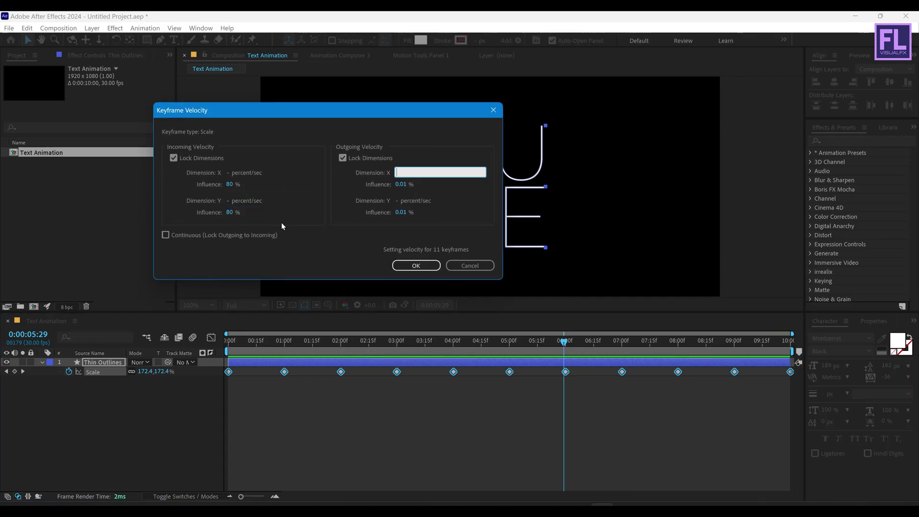
type("80")
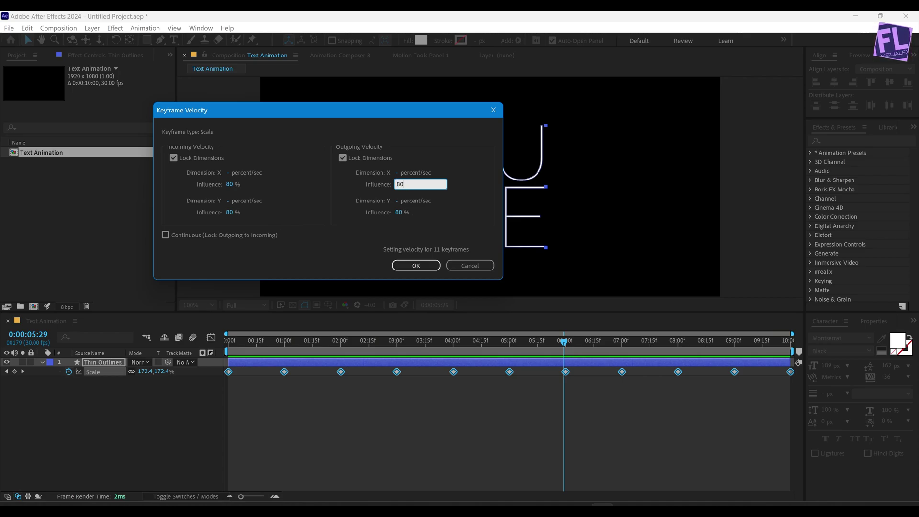
key("Tab")
left_click(416, 266)
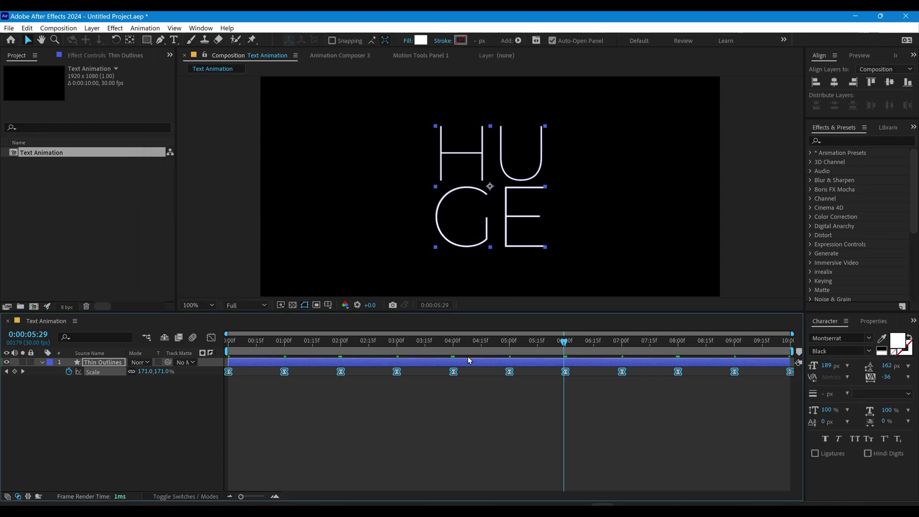
Step: Preview the eased animation from the start, enlarge the composition view and collapse the Thin Outlines properties
left_click_drag(459, 341, 151, 363)
key("space")
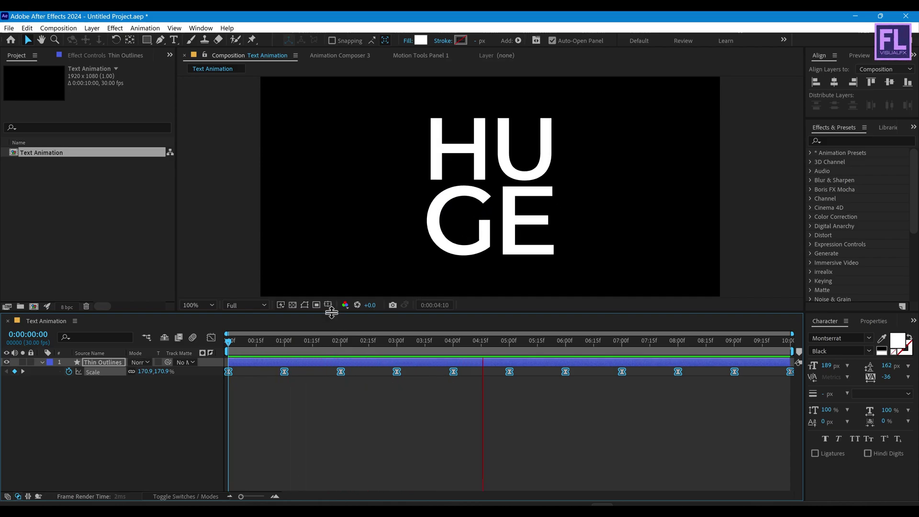
left_click_drag(331, 314, 331, 357)
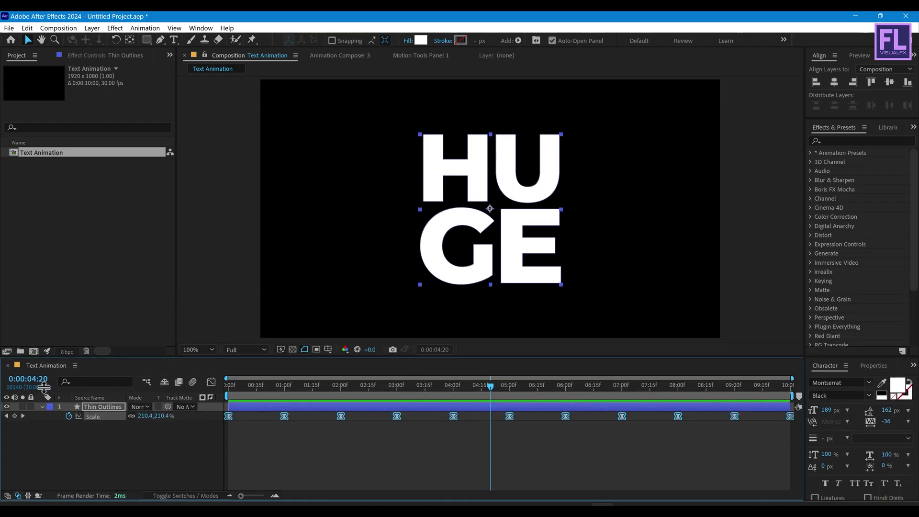
left_click(42, 406)
left_click(286, 436)
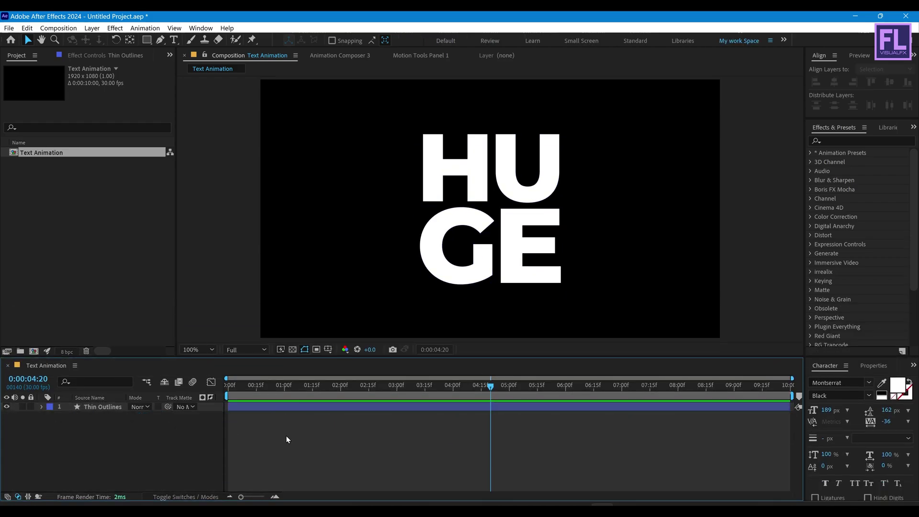
Step: Import the four Texturelabs images from the Tutorial 44 folder and place Texturelabs_Grunge_189L.jpg beneath Thin Outlines
left_click(366, 508)
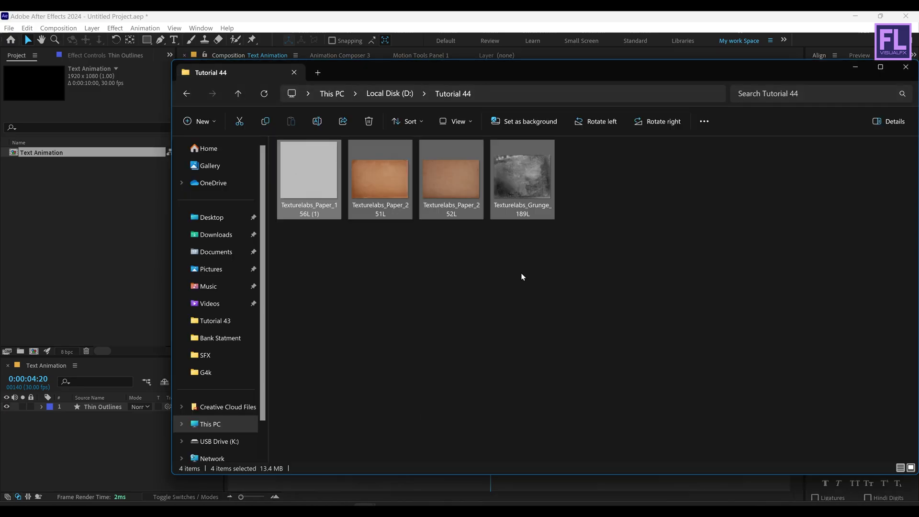
left_click_drag(644, 294, 96, 222)
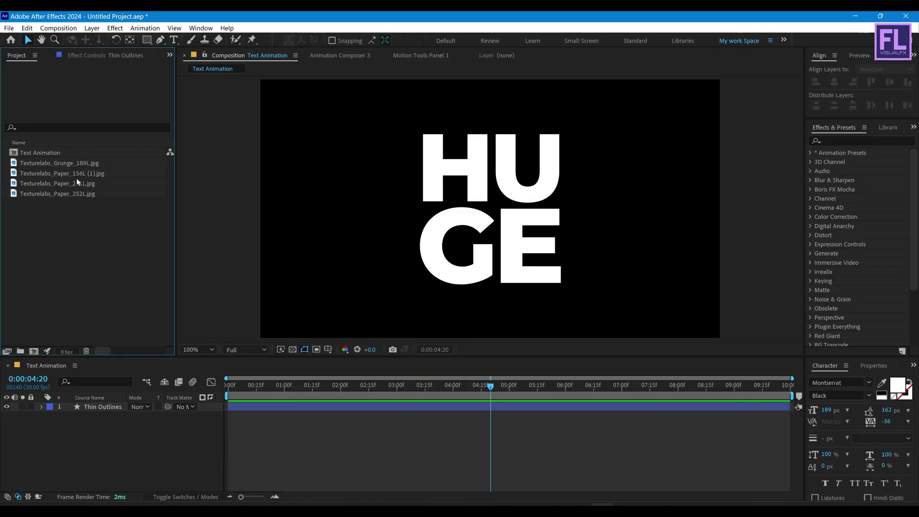
left_click(71, 163)
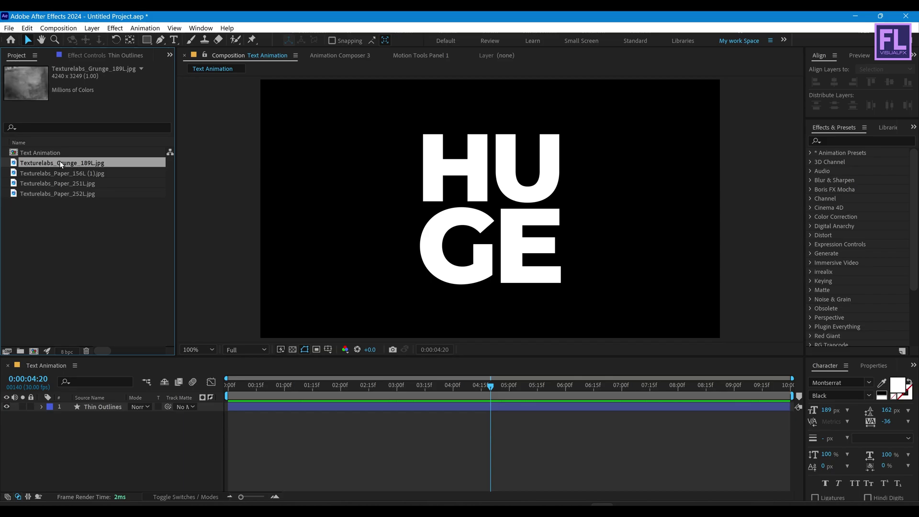
left_click_drag(61, 164, 111, 422)
Step: Scale the grunge texture down proportionally to match the composition width and hide its layer
key("comma")
left_click_drag(743, 209, 606, 206)
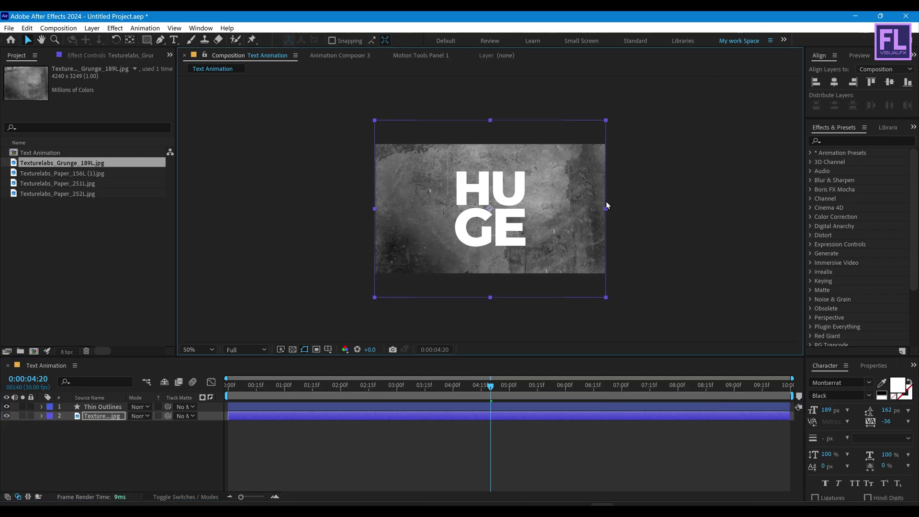
left_click(7, 415)
key("period")
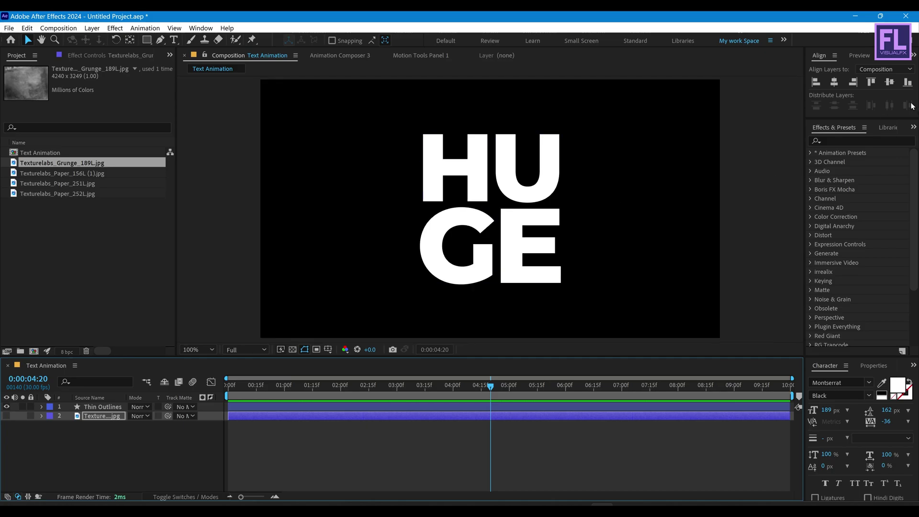
Step: Apply Time Displacement to Thin Outlines with Texturelabs_Grunge_189L.jpg as the displacement layer
left_click(849, 140)
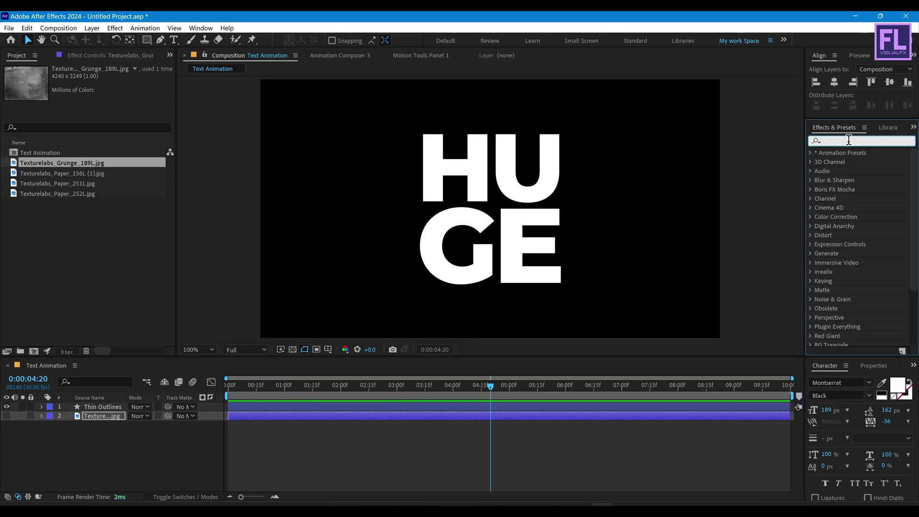
type("t")
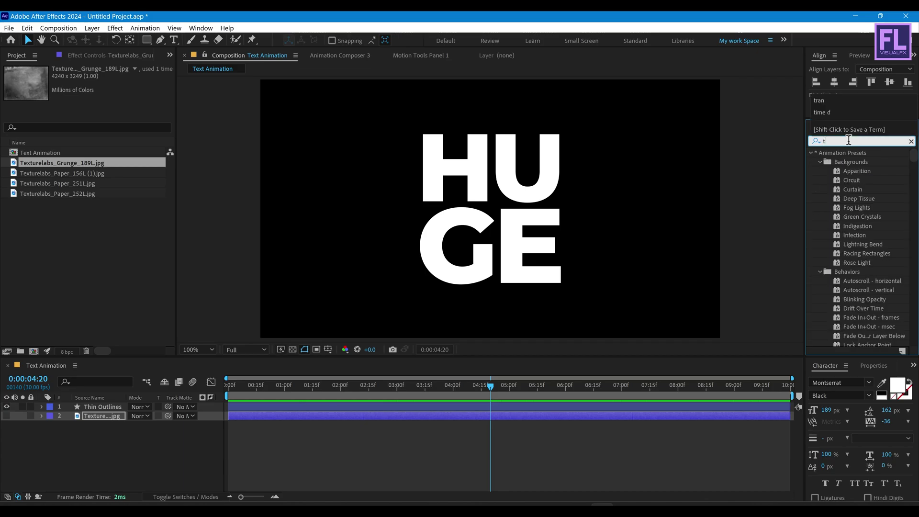
type("ime di")
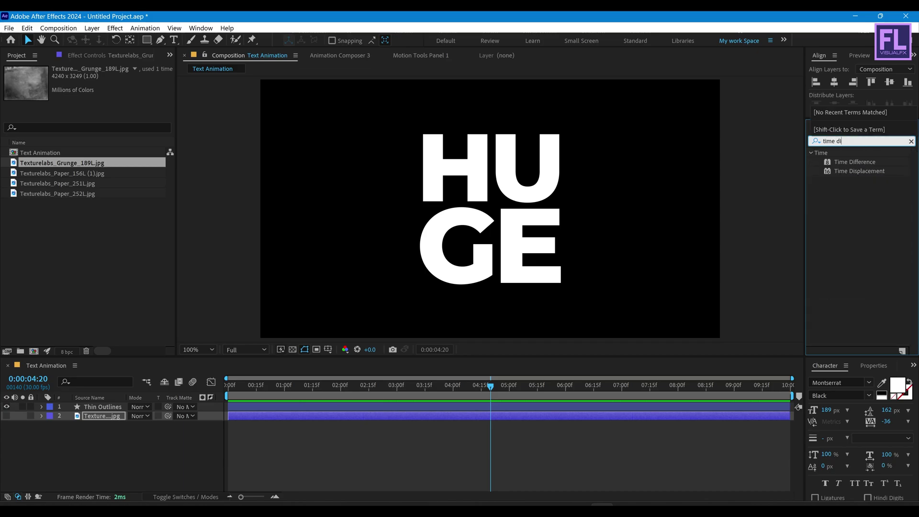
left_click(842, 172)
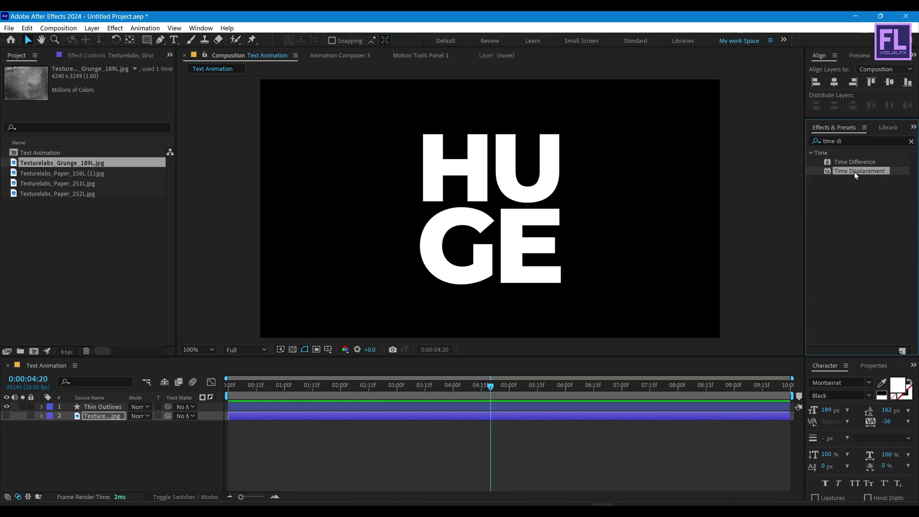
left_click_drag(852, 172, 102, 410)
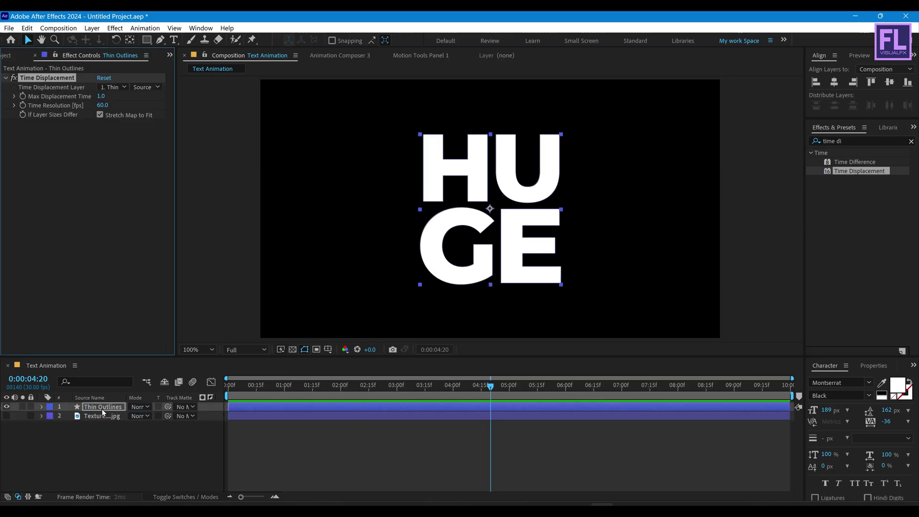
left_click(108, 87)
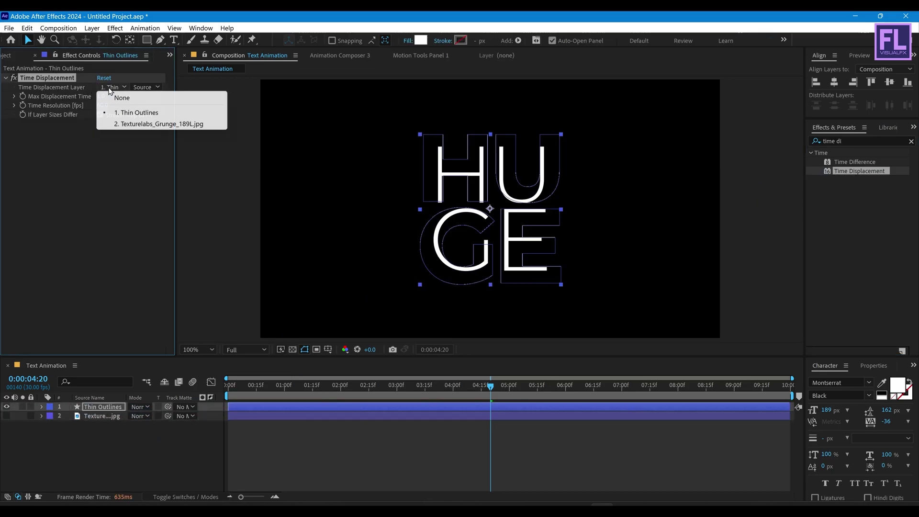
left_click(120, 122)
Step: Preview the displaced text from the start and scrub back to 0:00:05:18
left_click_drag(493, 397, 163, 412)
key("space")
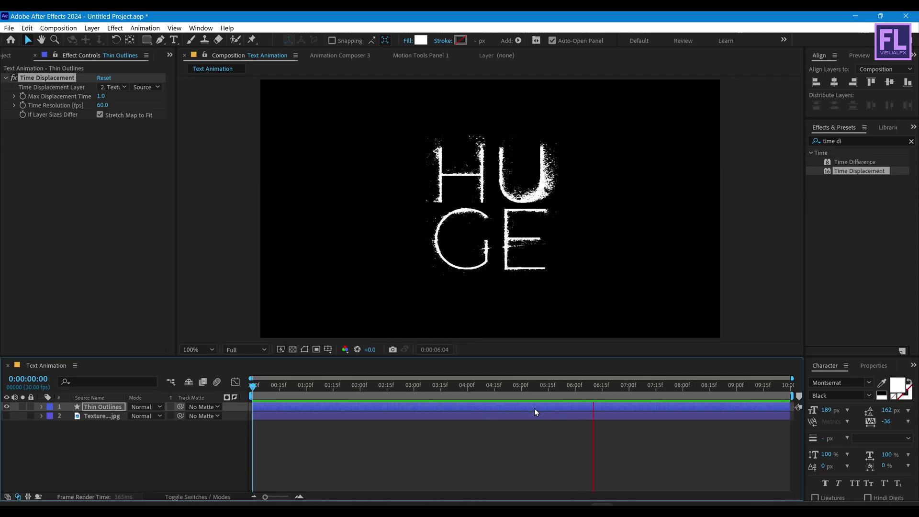
left_click_drag(601, 389, 554, 389)
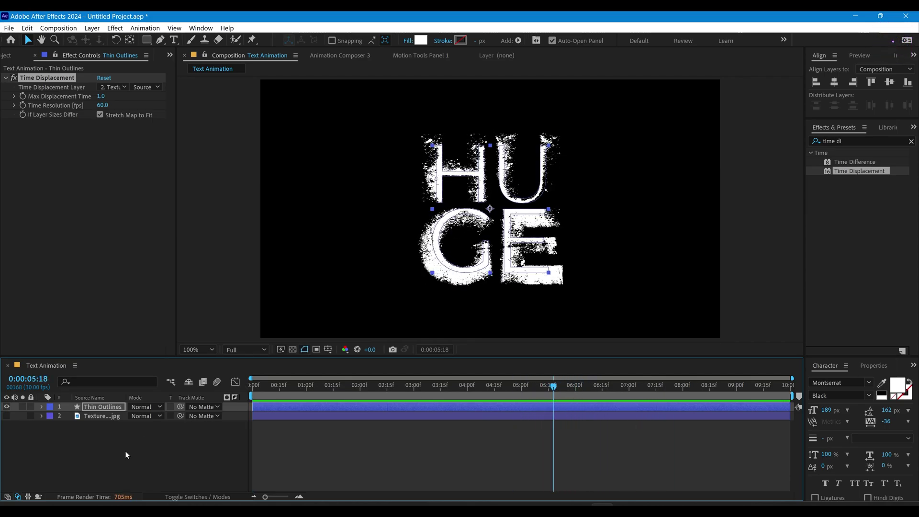
Step: Pre-compose Thin Outlines and the grunge texture as Text, moving all attributes into the new composition
left_click_drag(87, 449, 112, 407)
right_click(112, 407)
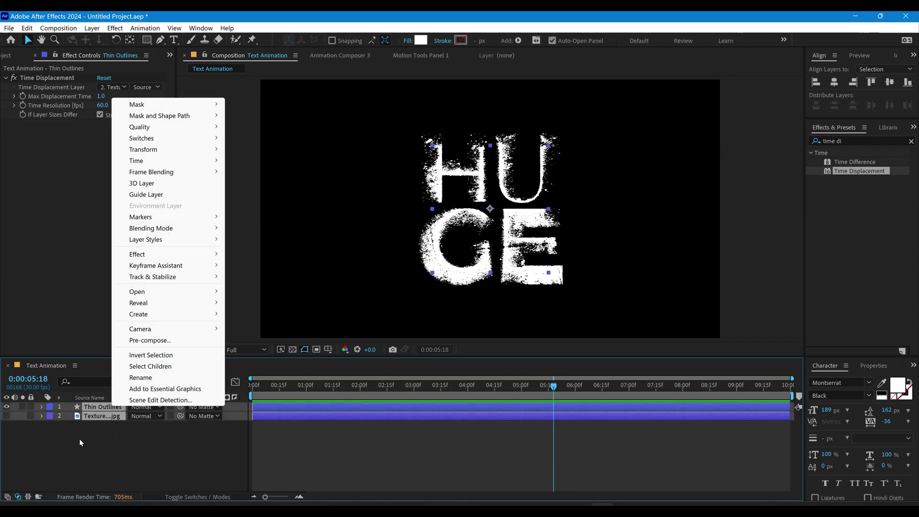
left_click(171, 337)
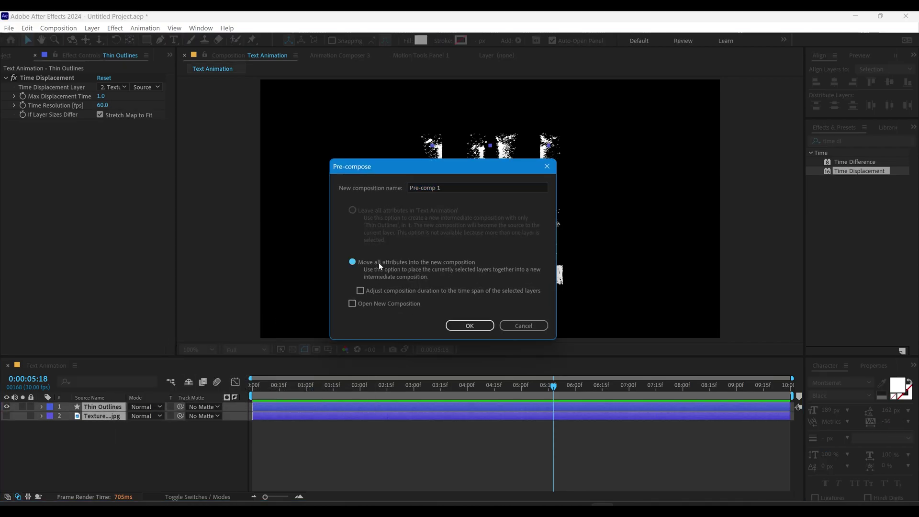
type("Text")
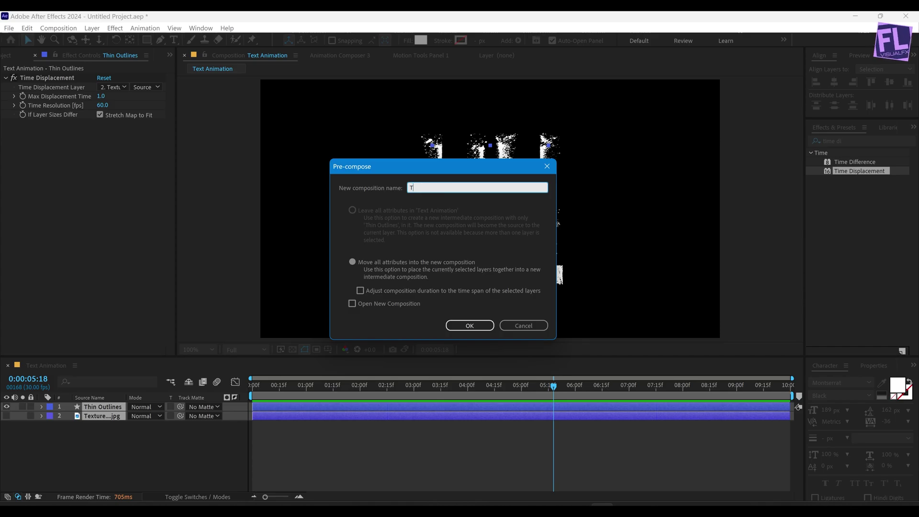
left_click(476, 323)
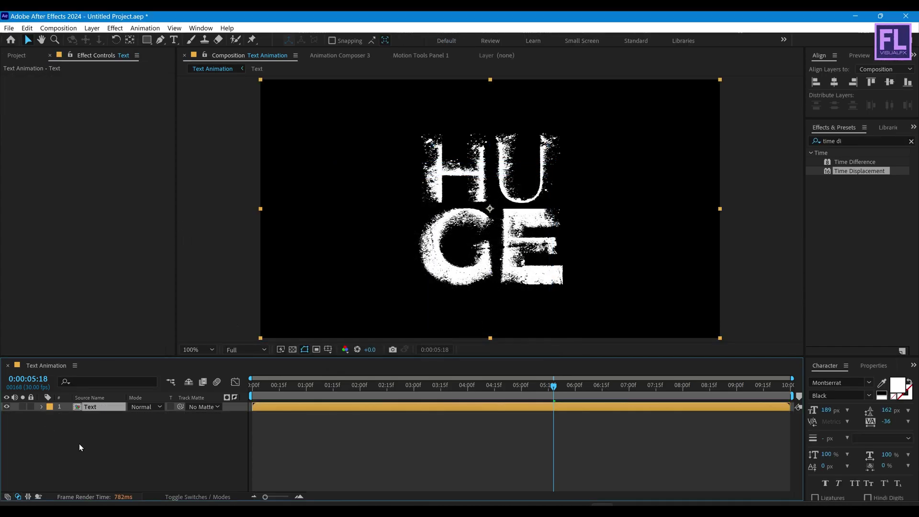
Step: Apply a Transform effect to the Text layer and skew it so the letter rows slant upward to the right
left_click(872, 141)
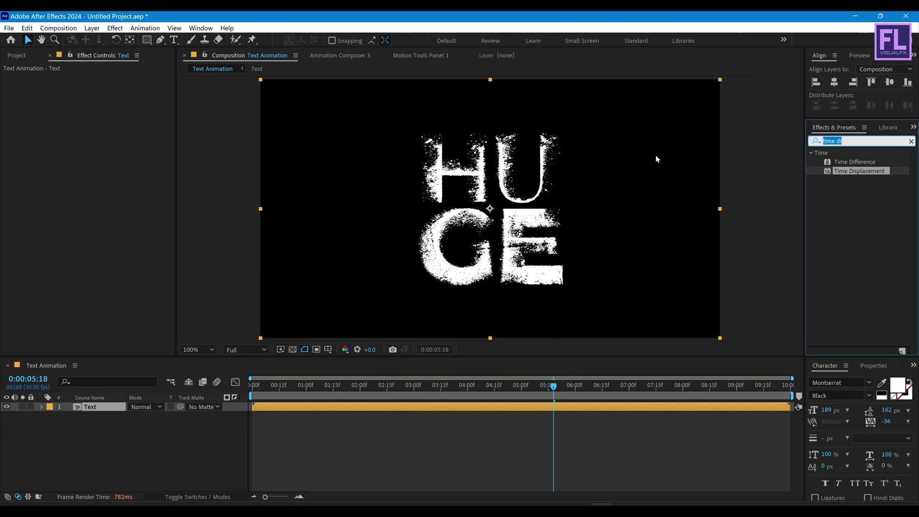
type("tra")
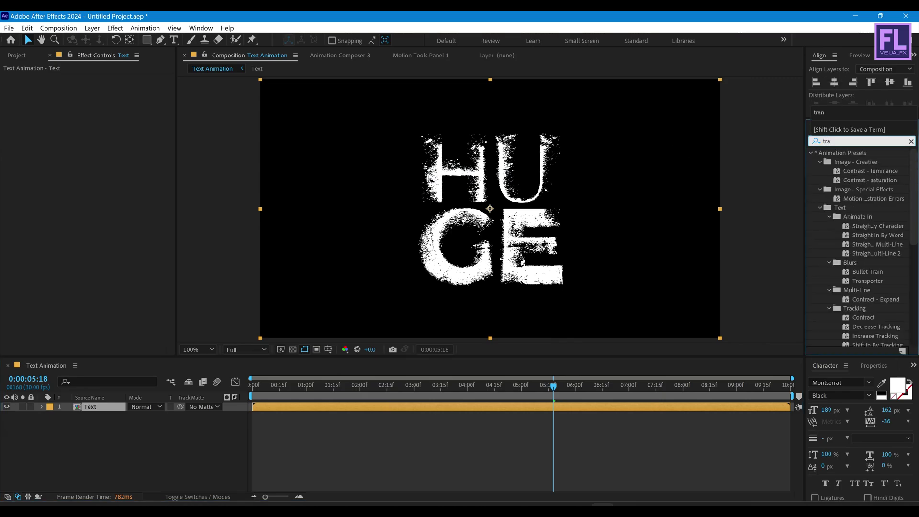
type("ns")
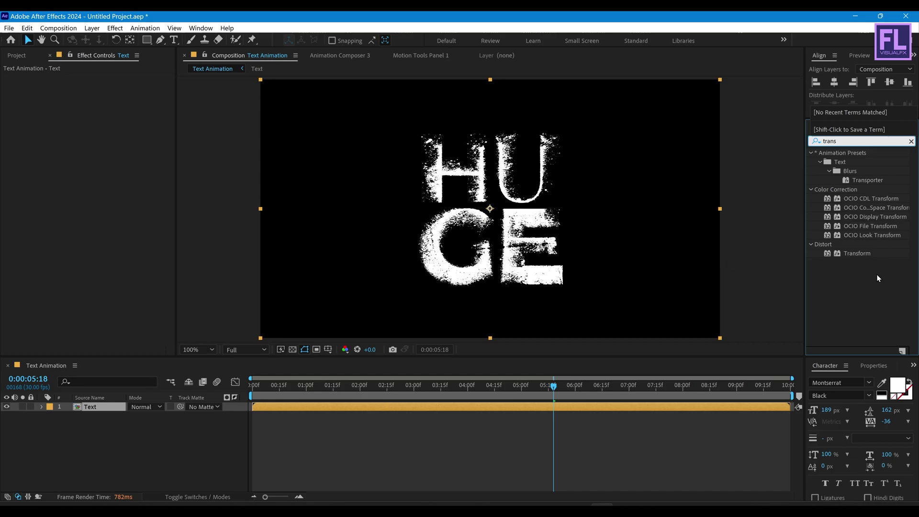
left_click_drag(865, 254, 442, 218)
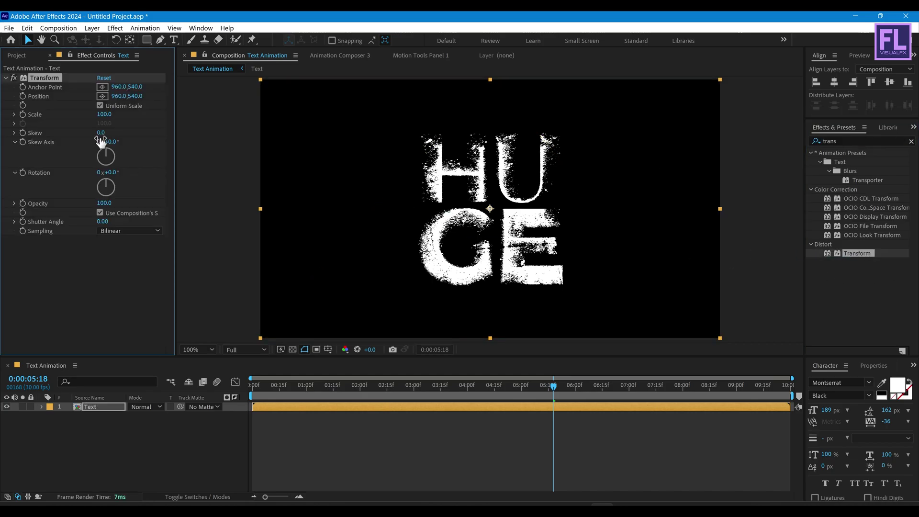
left_click_drag(101, 135, 63, 135)
Step: Create a full-frame solid named BG in orange-red FF3100 and place it beneath the Text layer
left_click(17, 56)
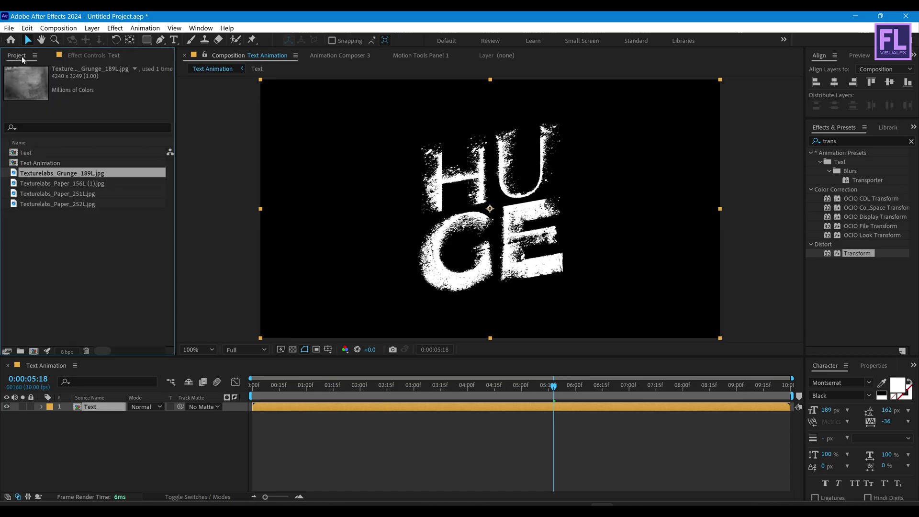
right_click(90, 435)
mouse_move(203, 312)
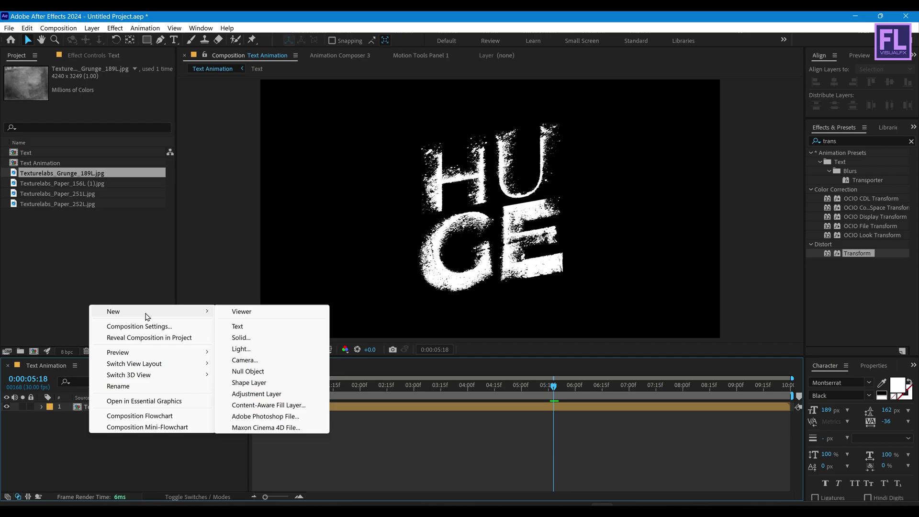
left_click(301, 339)
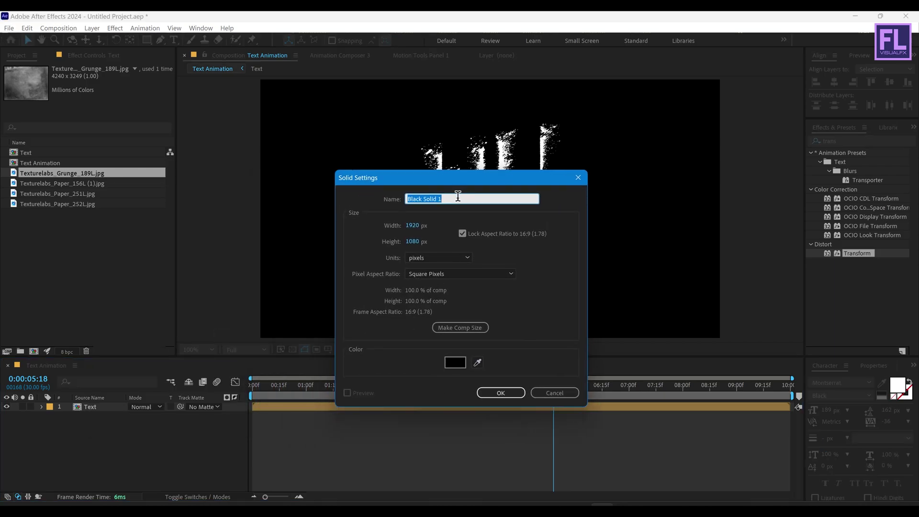
type("BG")
left_click(455, 362)
left_click_drag(635, 186, 417, 167)
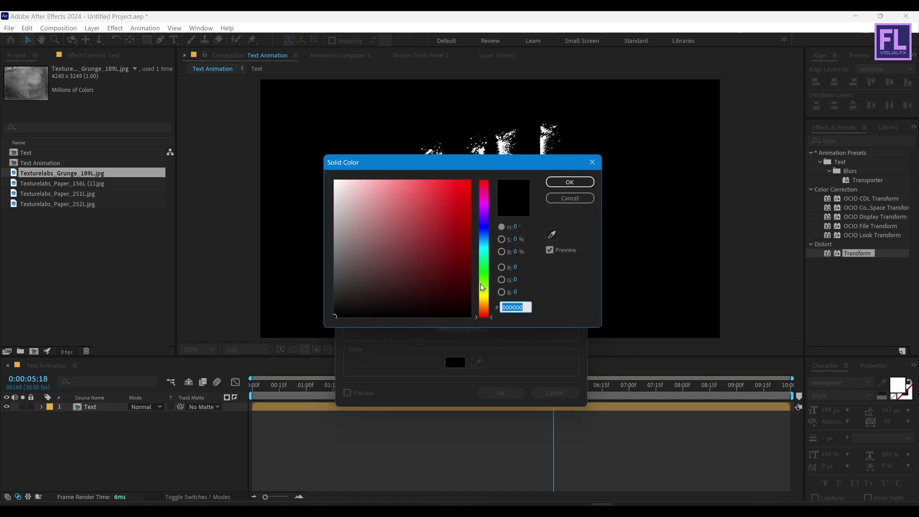
mouse_move(490, 315)
left_mouse_down()
mouse_move(491, 306)
mouse_move(492, 315)
left_mouse_up()
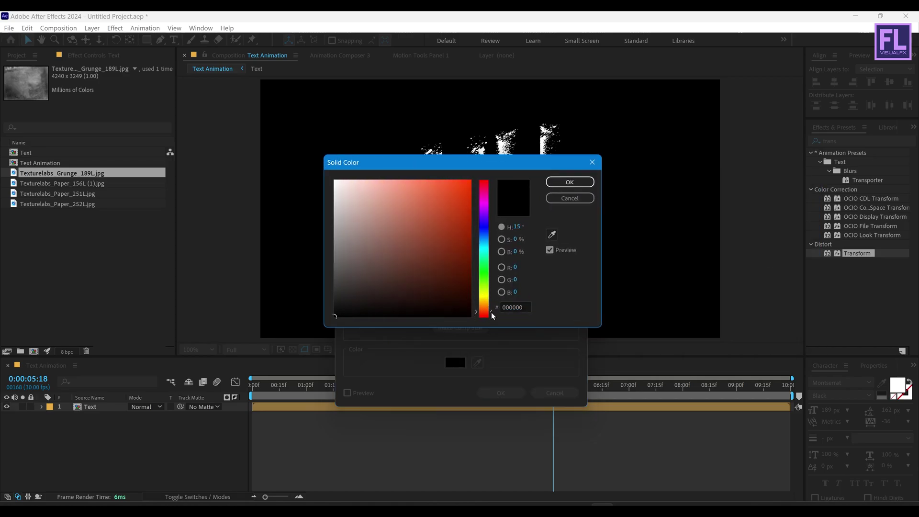
left_click(460, 189)
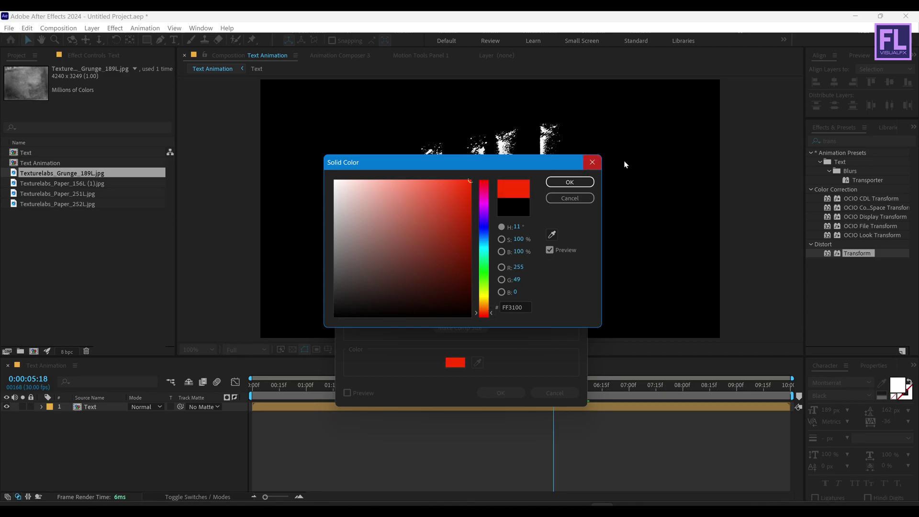
left_click(569, 182)
left_click(498, 389)
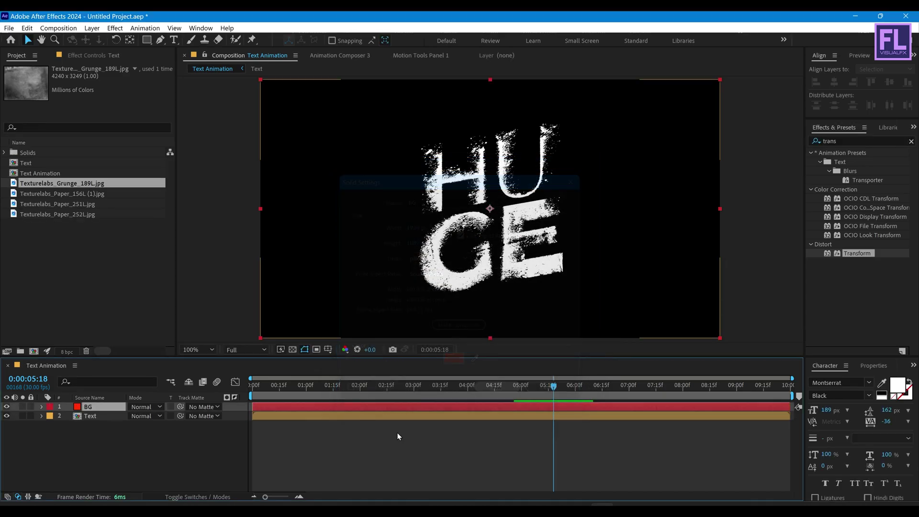
key("ctrl+bracketleft")
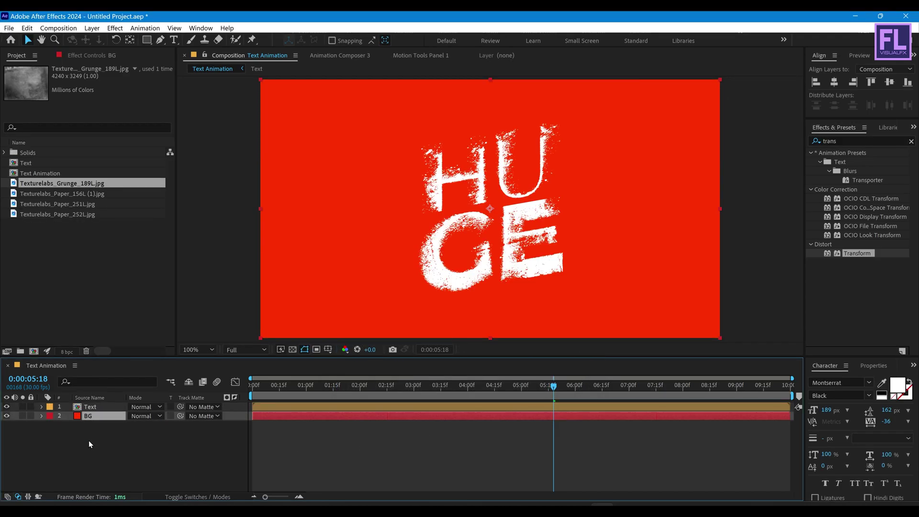
Step: Add Texturelabs_Paper_156L (1).jpg above Text, scale it down to just wider than the frame, and set its blending mode to Multiply
left_click(64, 194)
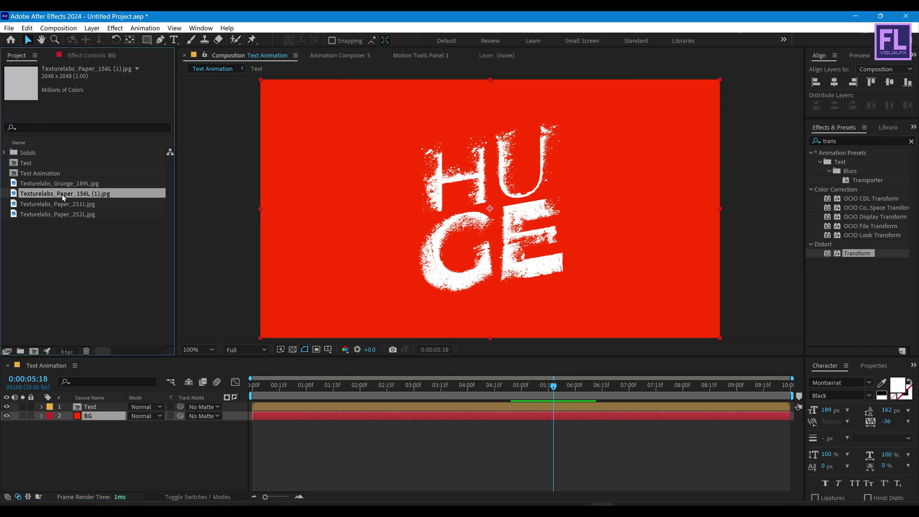
left_click_drag(55, 194, 106, 409)
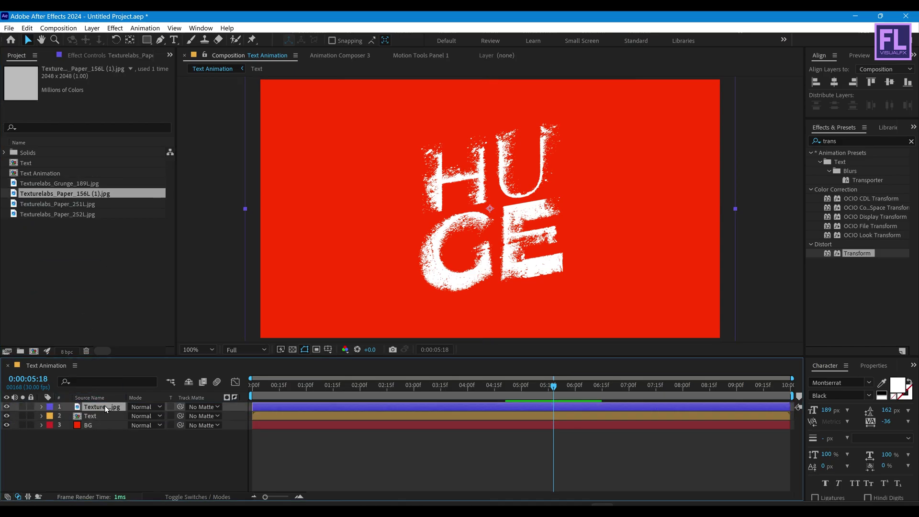
left_click_drag(736, 209, 725, 209)
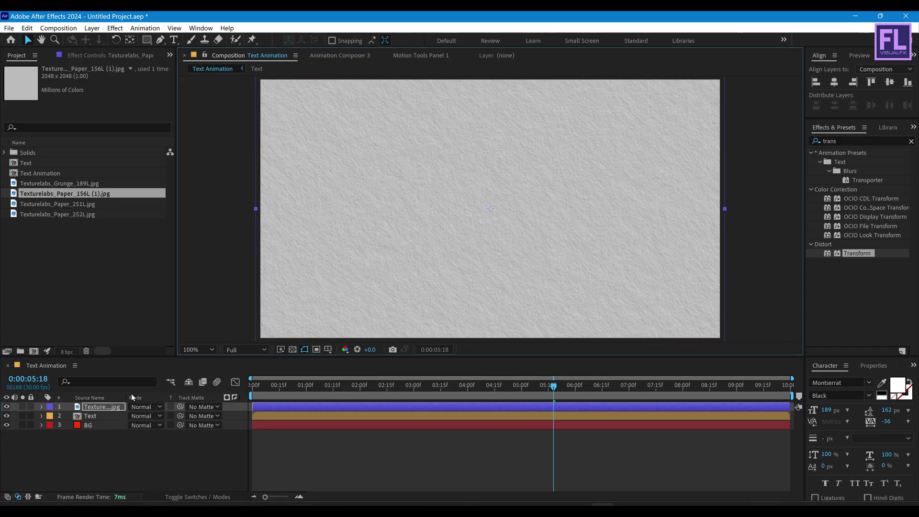
left_click(141, 406)
left_click(203, 103)
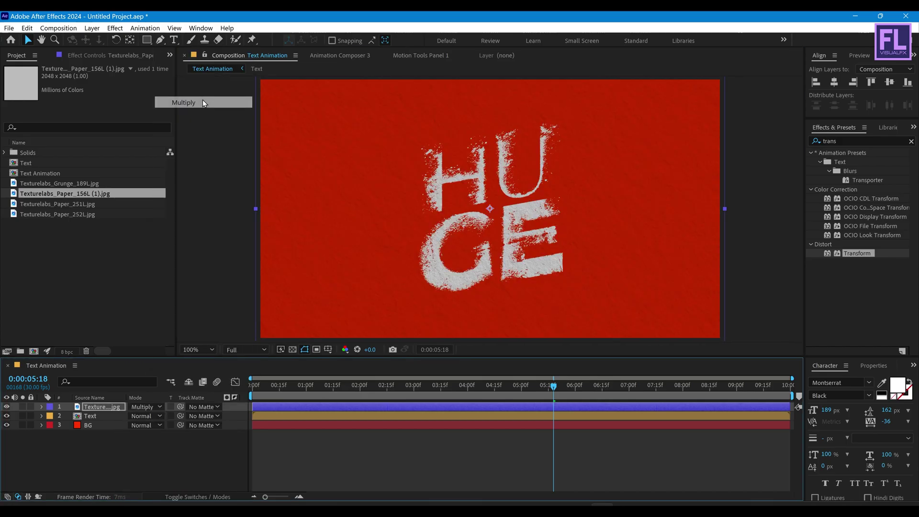
Step: Apply Levels to the Paper_156L layer with Input White 196, and move the playhead to 0:00:05:01
left_click(834, 132)
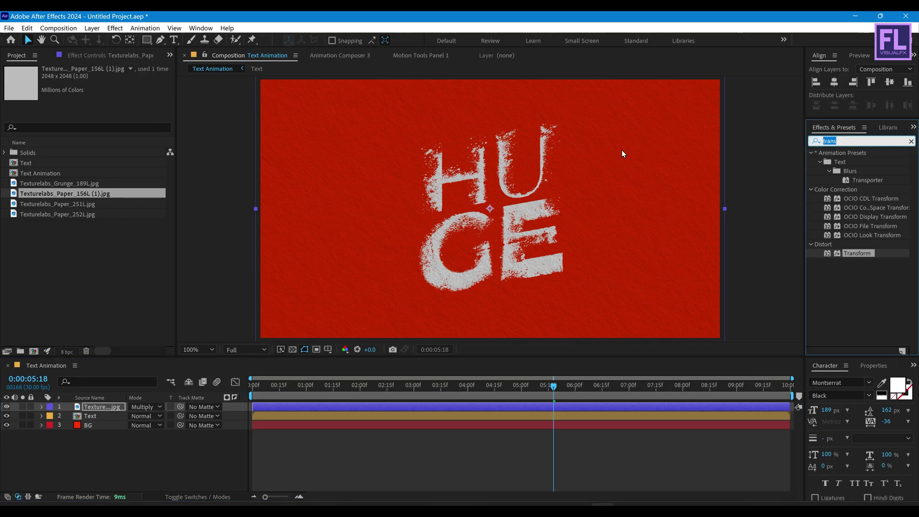
type("leve")
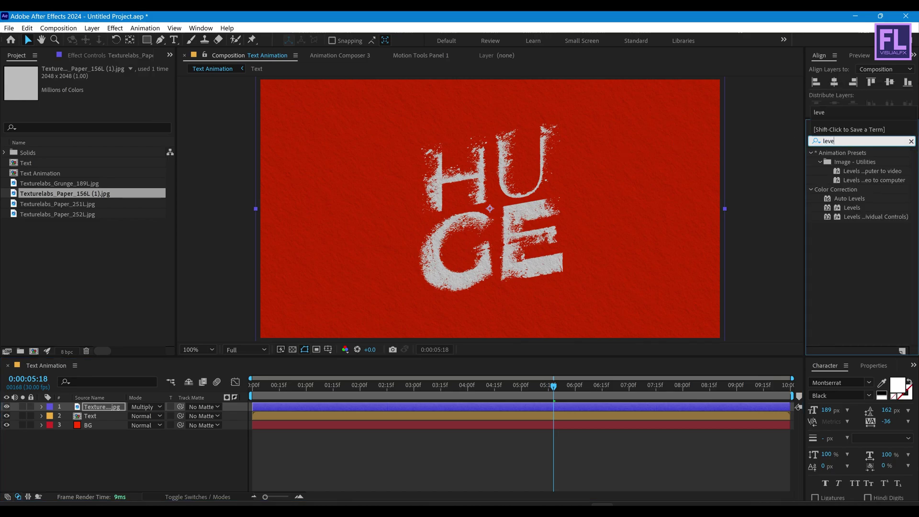
left_click_drag(851, 207, 566, 205)
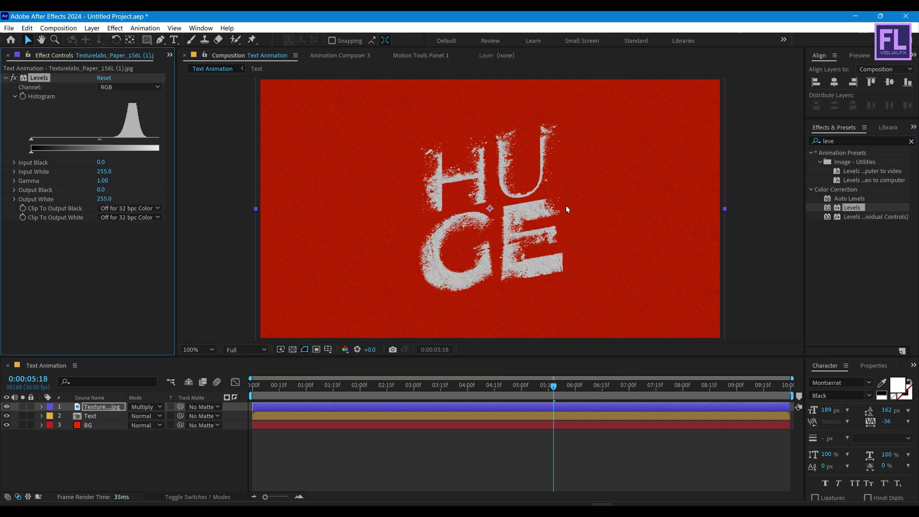
left_click_drag(175, 139, 139, 145)
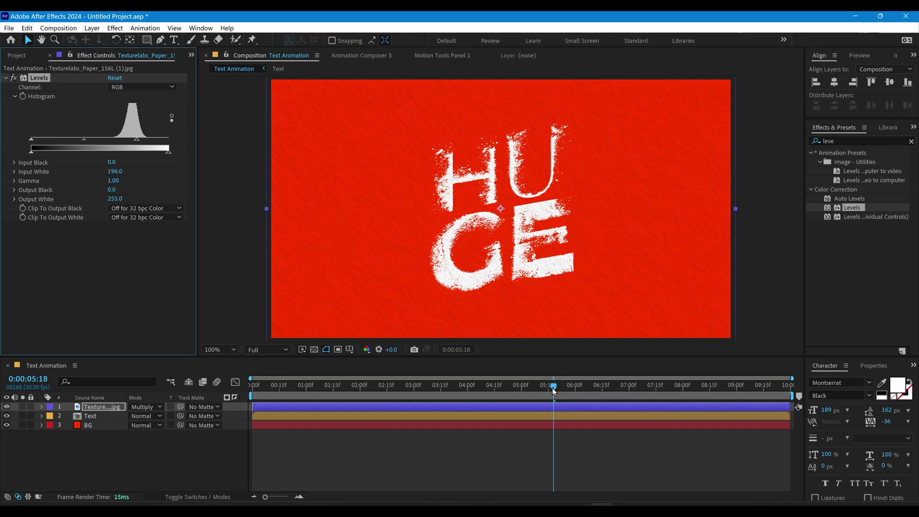
left_click_drag(552, 390, 523, 388)
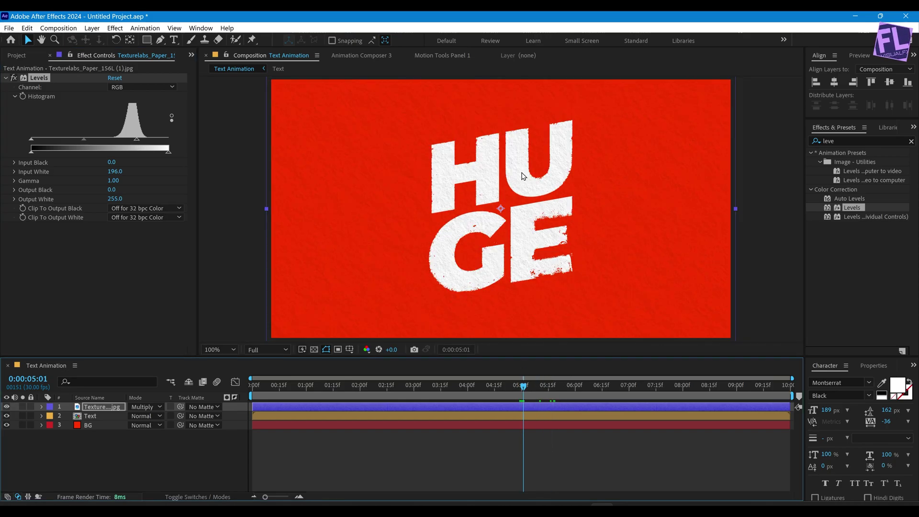
Step: Add Texturelabs_Paper_251L.jpg as the topmost layer and scale it down to about the width of the composition
left_click(17, 55)
left_click(64, 204)
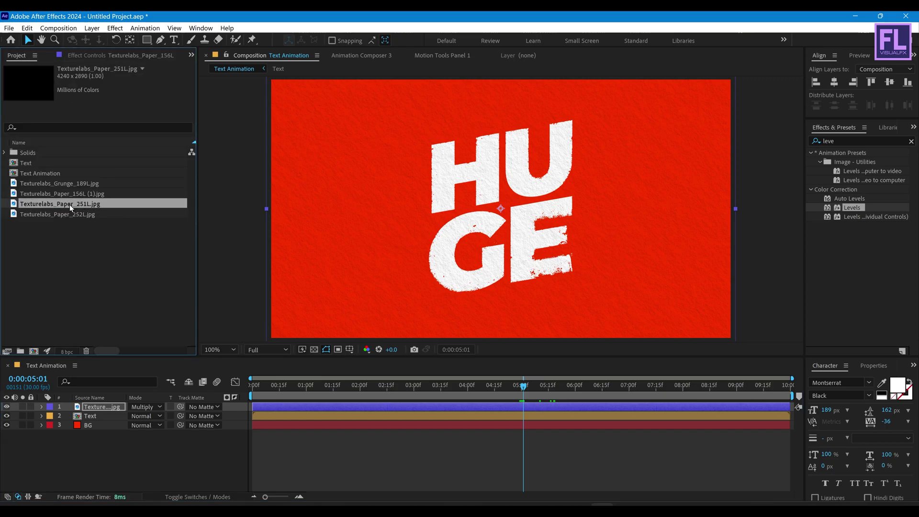
left_click_drag(70, 205, 138, 410)
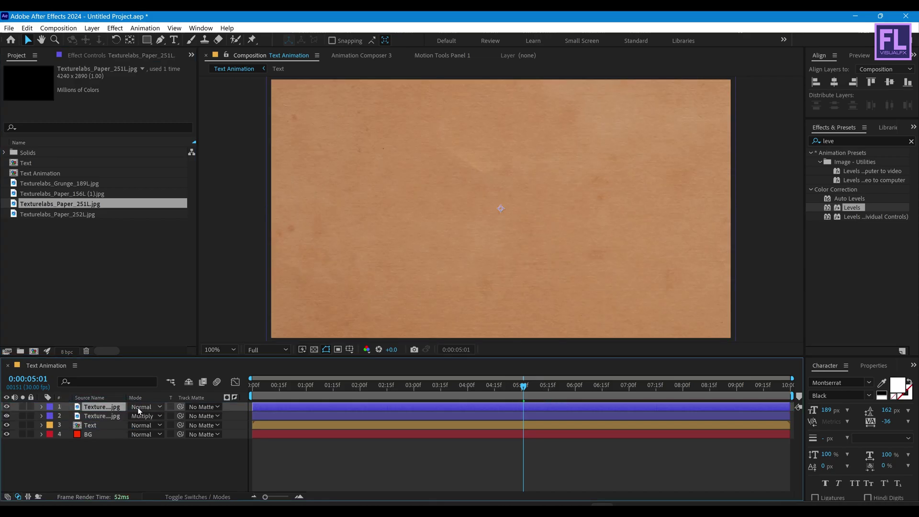
scroll(546, 209, "down", 2)
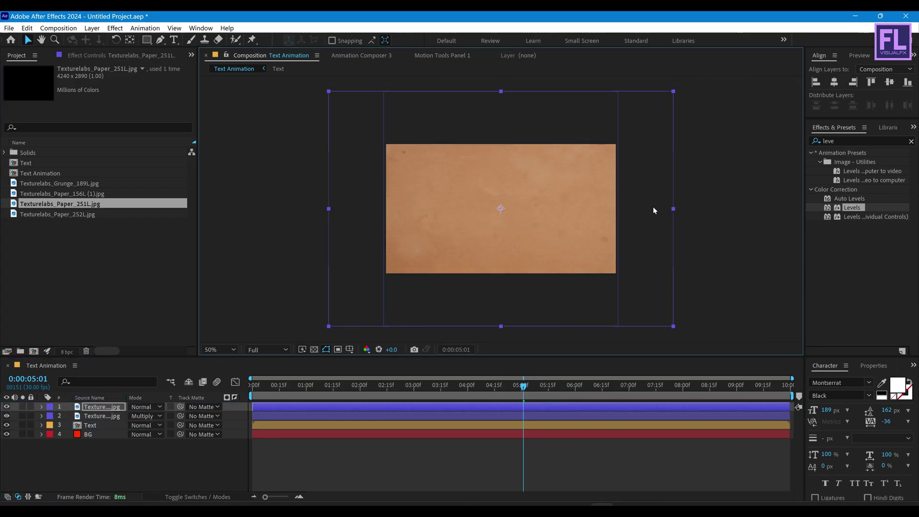
scroll(627, 205, "up", 2)
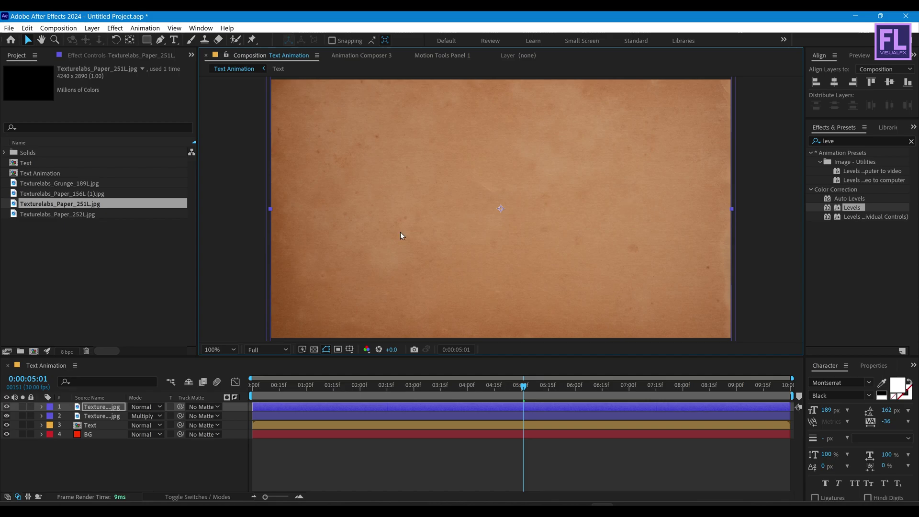
Step: Set the Paper_251L layer to Screen blending and apply Levels with Input Black 86
left_click(141, 407)
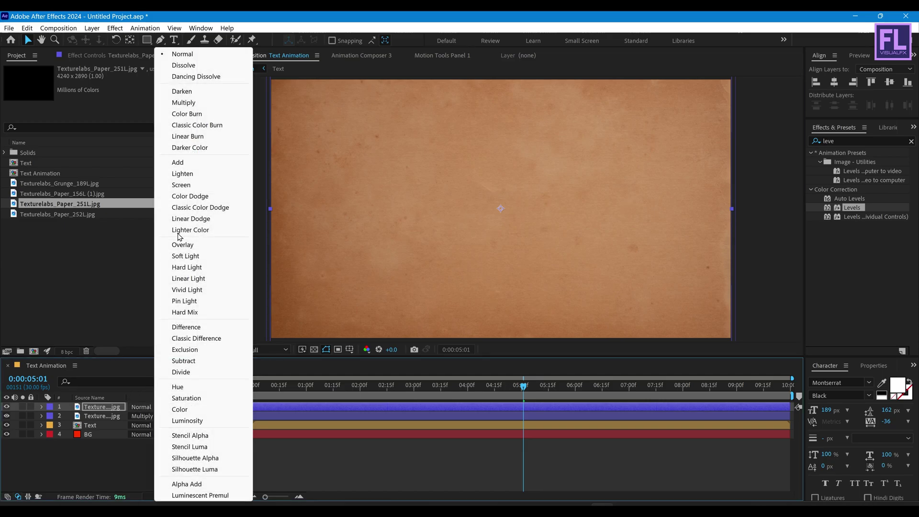
left_click(183, 186)
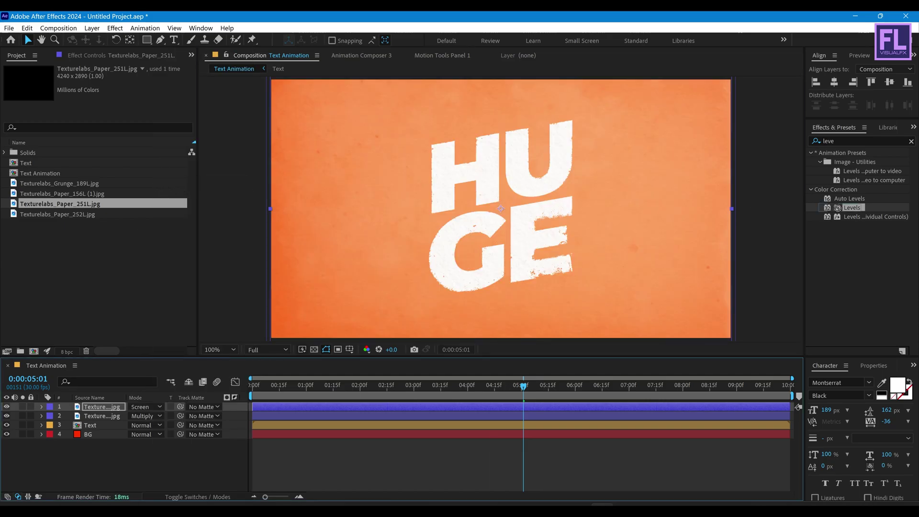
double_click(852, 207)
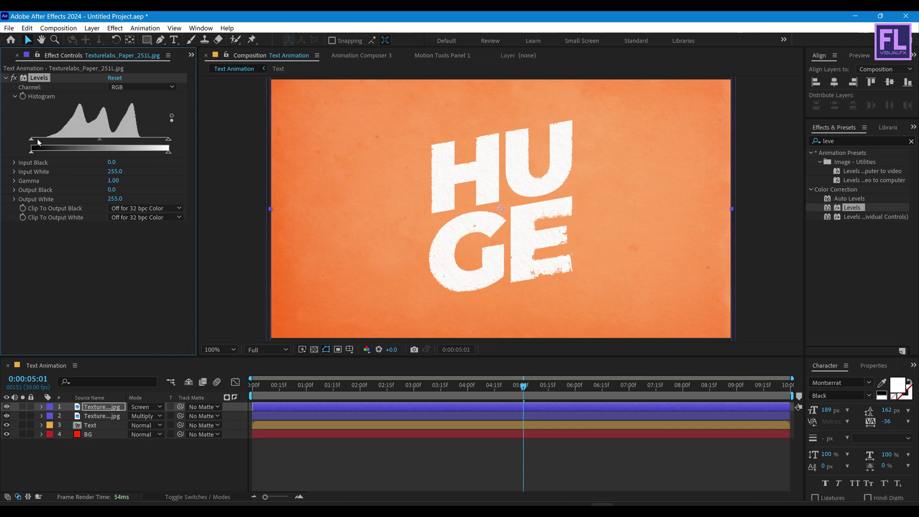
left_click_drag(31, 143, 80, 151)
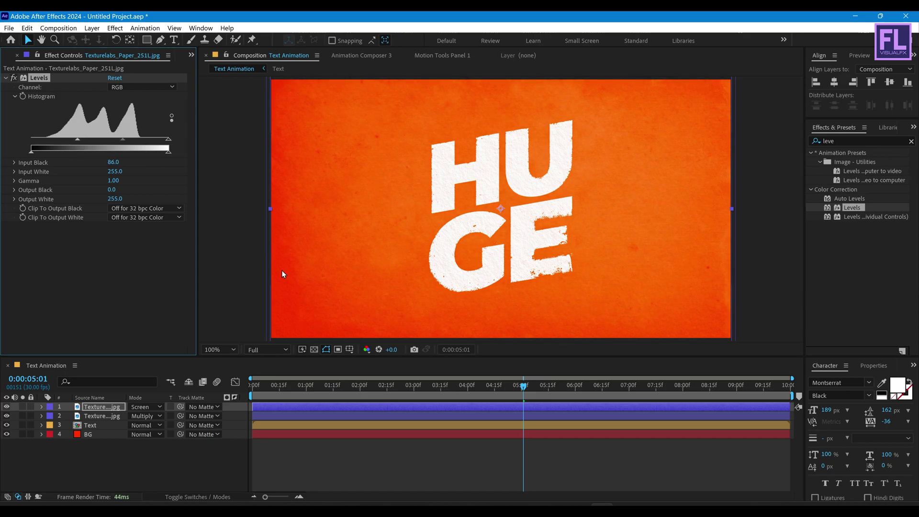
Step: Add Texturelabs_Paper_252L.jpg at the top of the layer stack with Screen blending
left_click(6, 55)
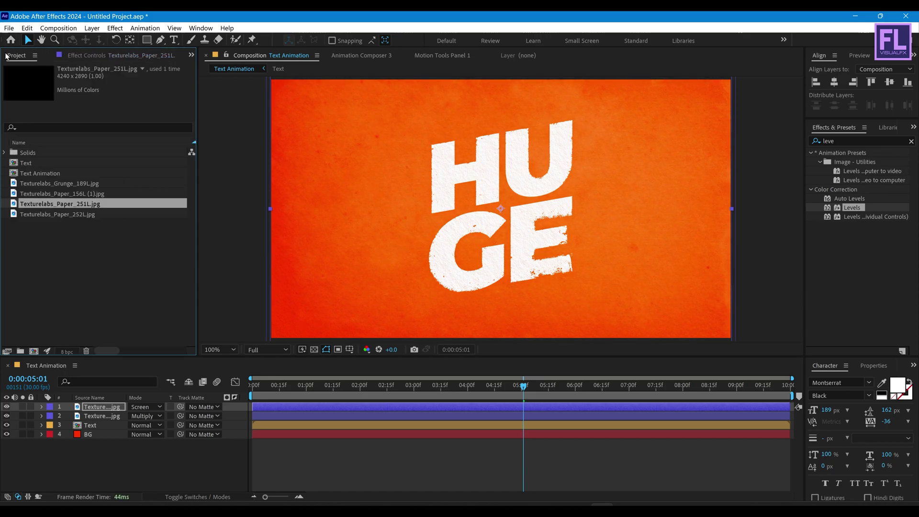
left_click(51, 214)
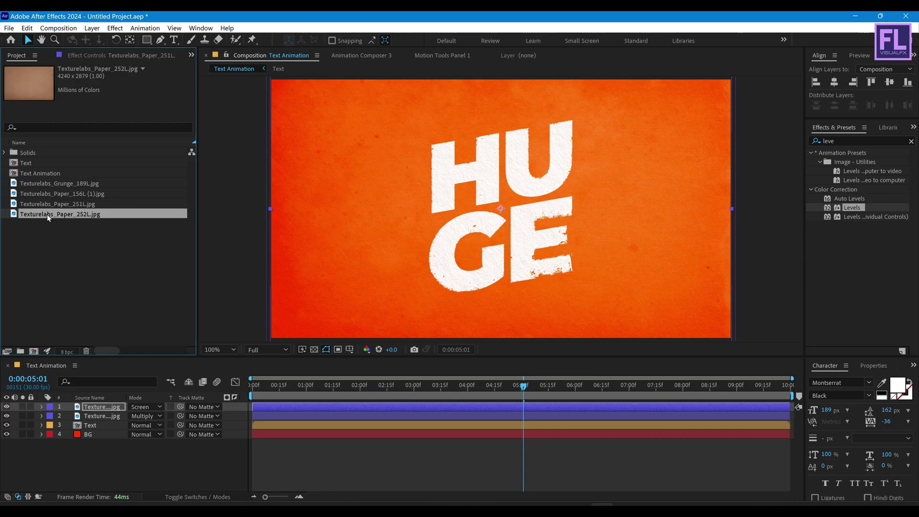
left_click_drag(47, 214, 116, 407)
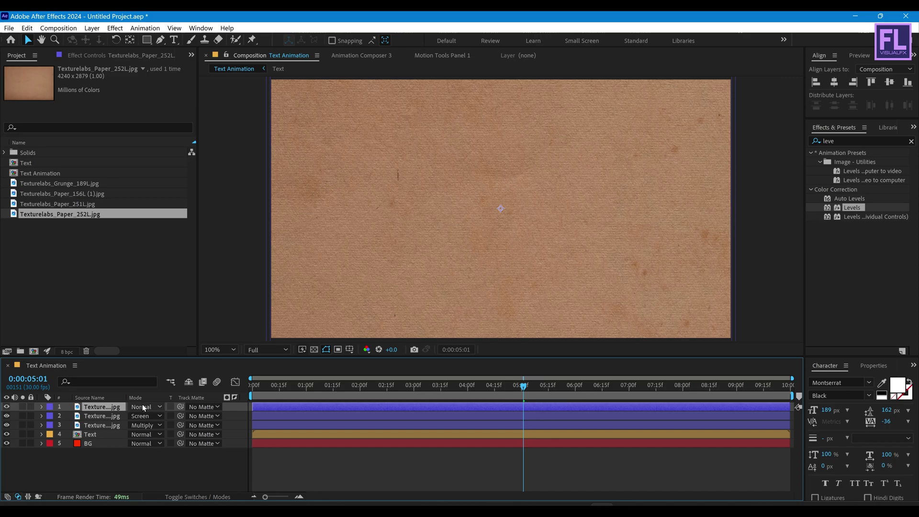
left_click(143, 406)
left_click(185, 186)
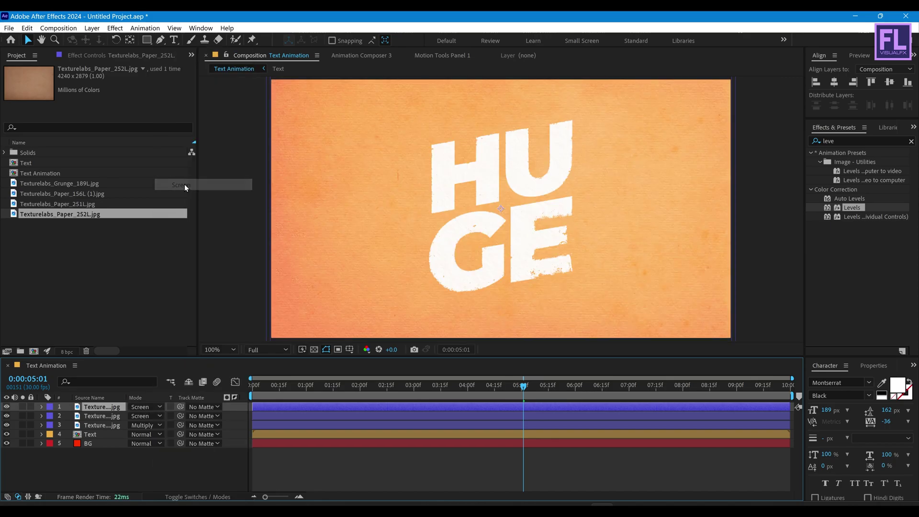
Step: Scale the Paper_252L layer down to slightly wider than the frame and apply Levels with Input Black 110
key("comma")
key("comma")
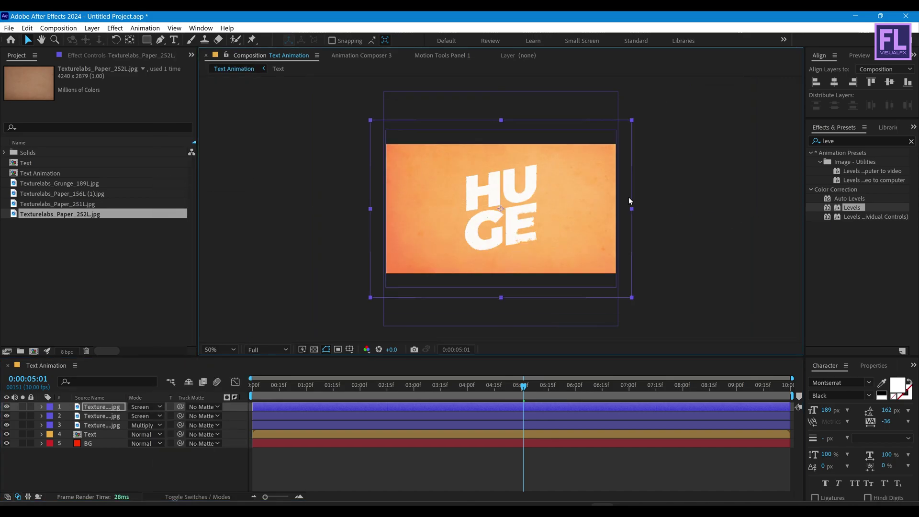
key("period")
key("period")
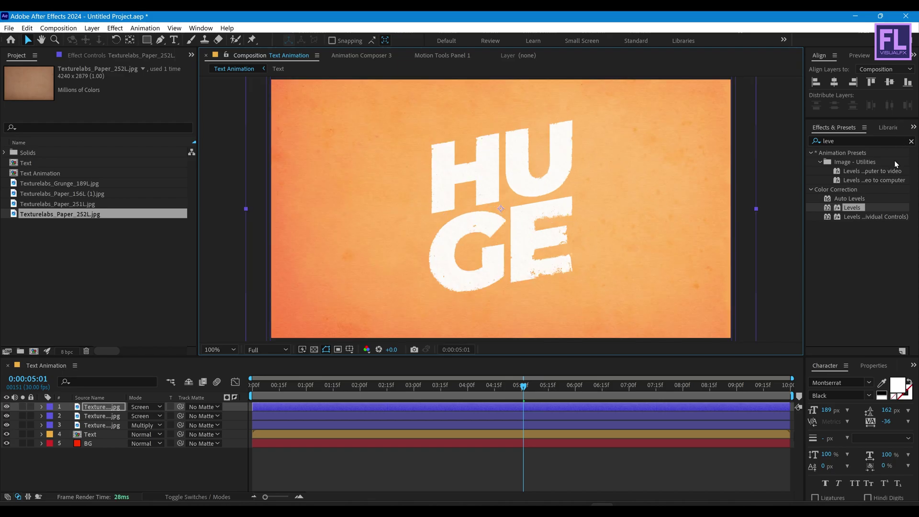
left_click_drag(852, 207, 588, 204)
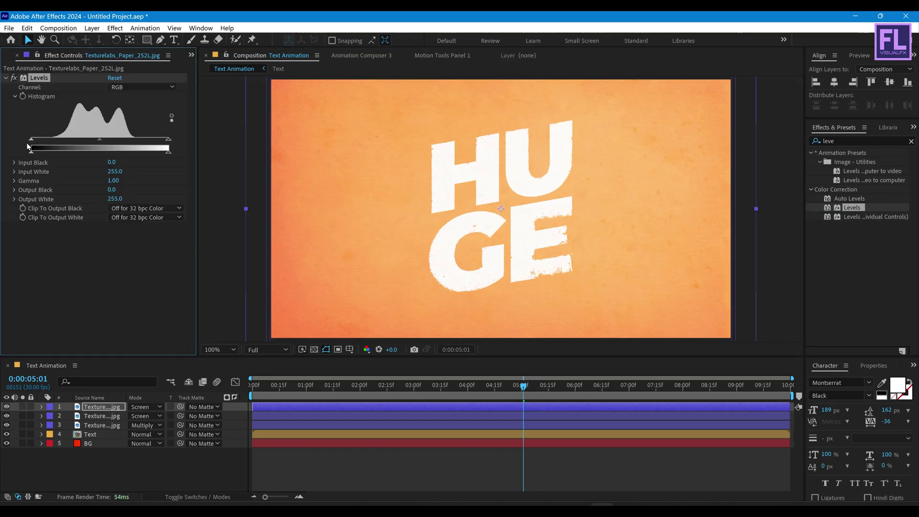
left_click_drag(33, 142, 88, 146)
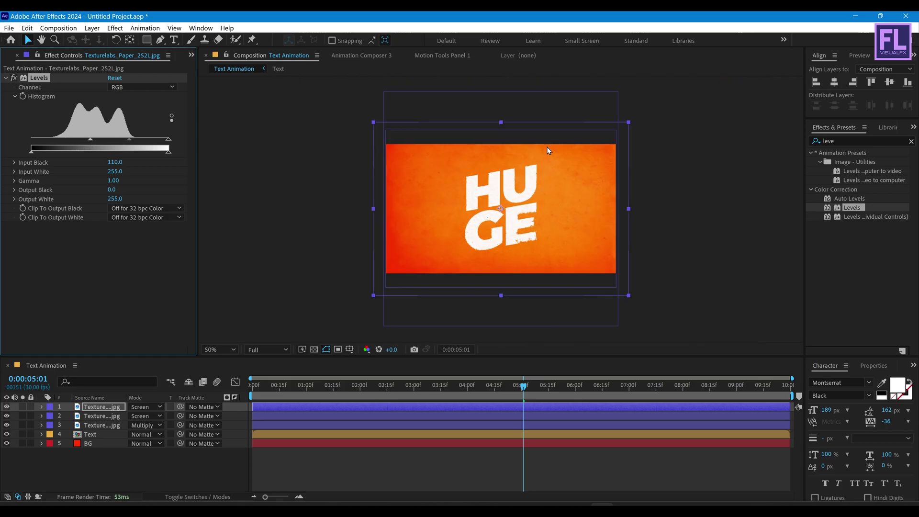
Step: Add Texturelabs_Grunge_189L.jpg to the Text Animation composition as the topmost layer
left_click(11, 56)
left_click(72, 183)
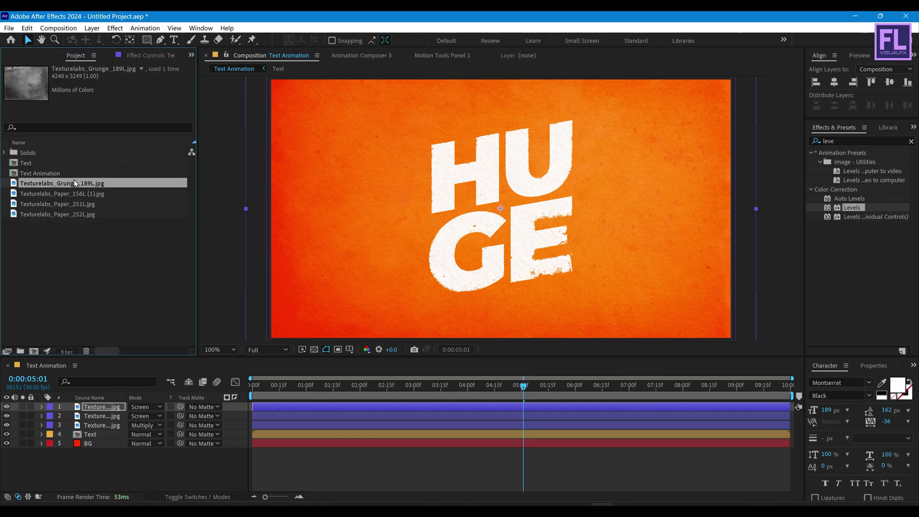
left_click_drag(62, 184, 102, 405)
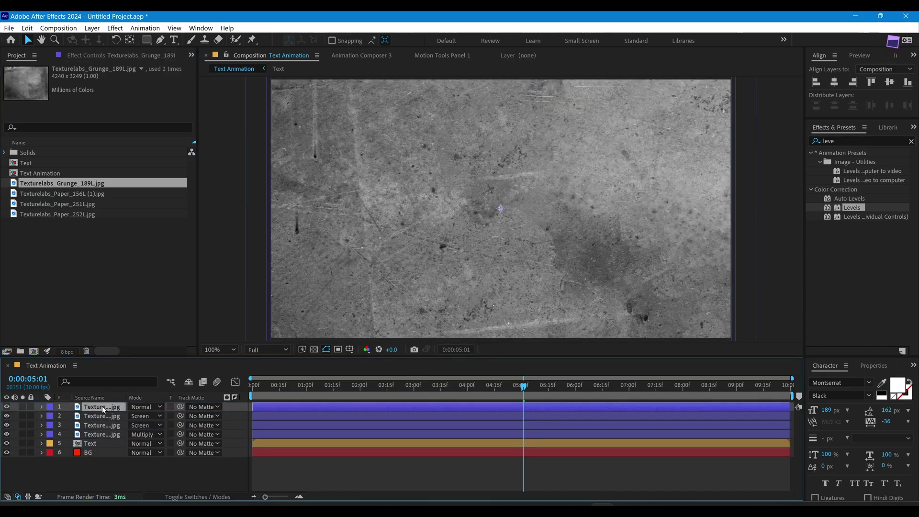
Step: Set the Grunge_189L layer to Overlay blending and scale it down while keeping it wider than the frame
left_click(144, 408)
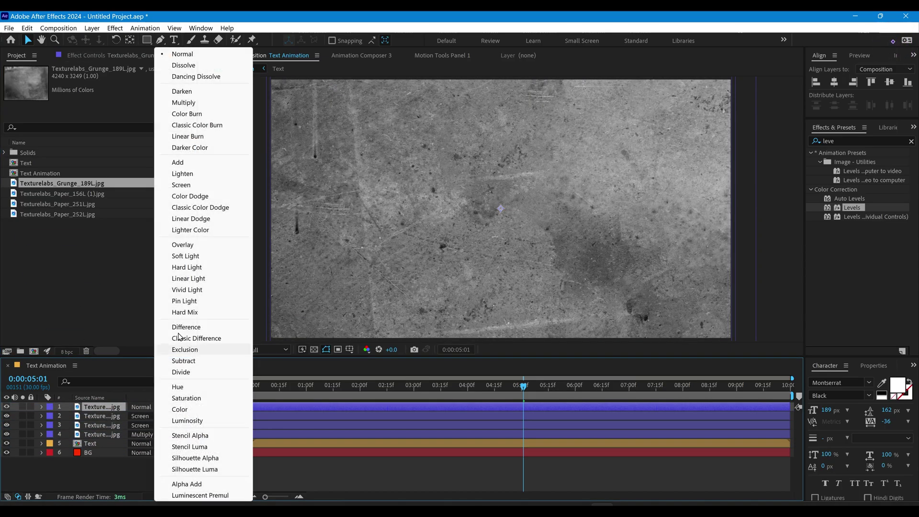
left_click(178, 244)
key("comma")
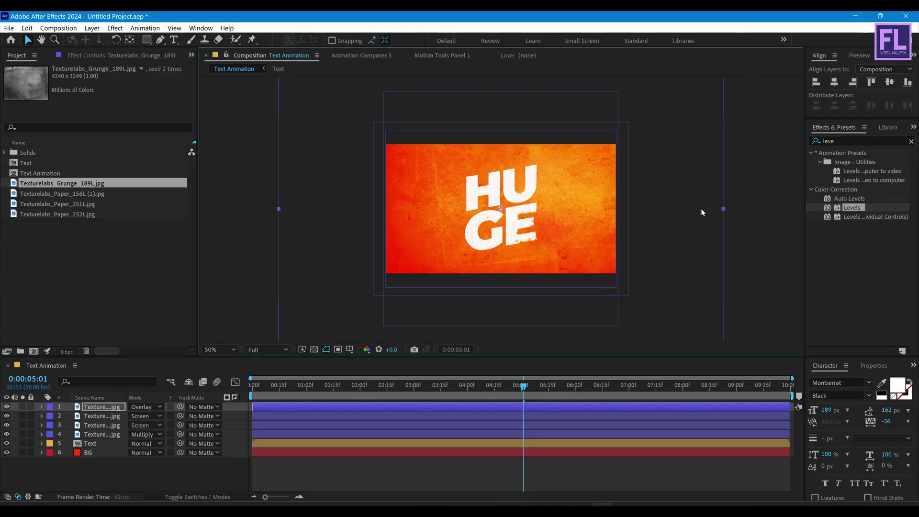
left_click_drag(685, 212, 669, 208)
key("period")
Step: Lower the Grunge_189L layer's opacity to 51% and collapse its properties
left_click(121, 407)
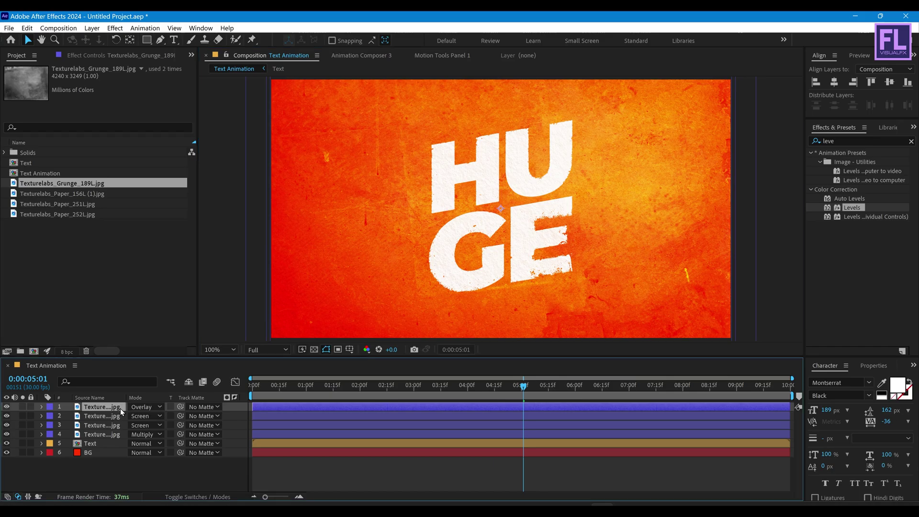
key("t")
left_click_drag(134, 416, 107, 417)
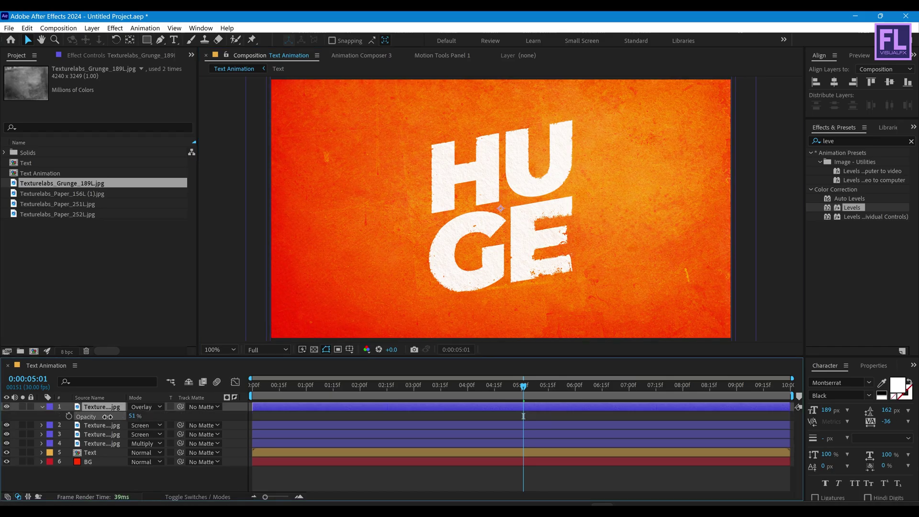
left_click(43, 407)
left_click(115, 479)
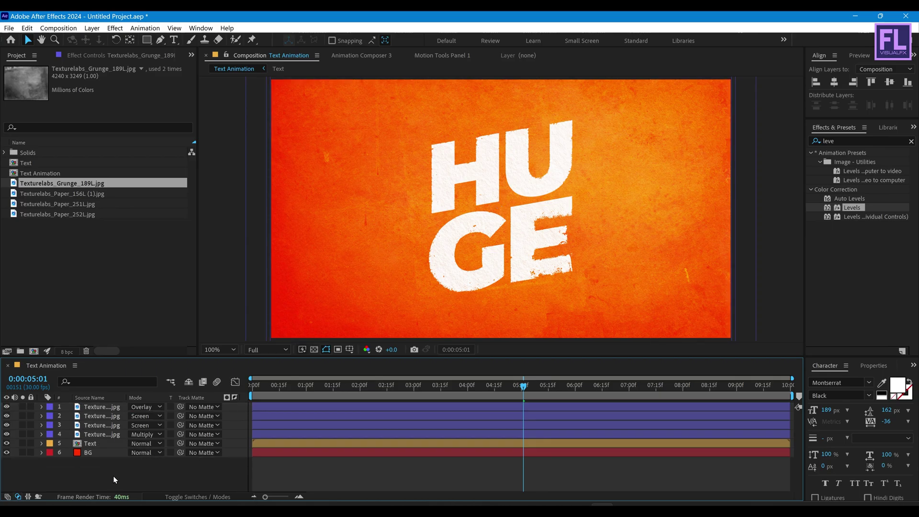
Step: Preview the textured Text Animation composition from the first frame
left_click_drag(427, 386, 252, 396)
key("space")
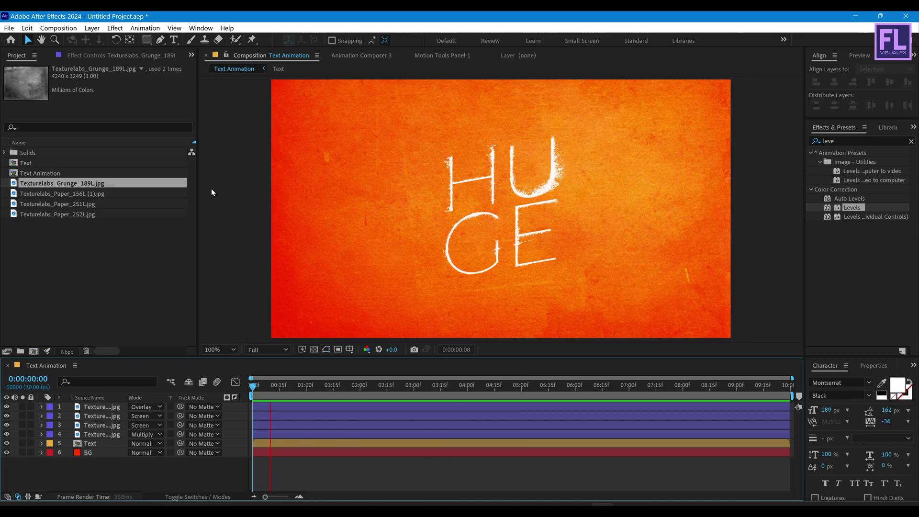